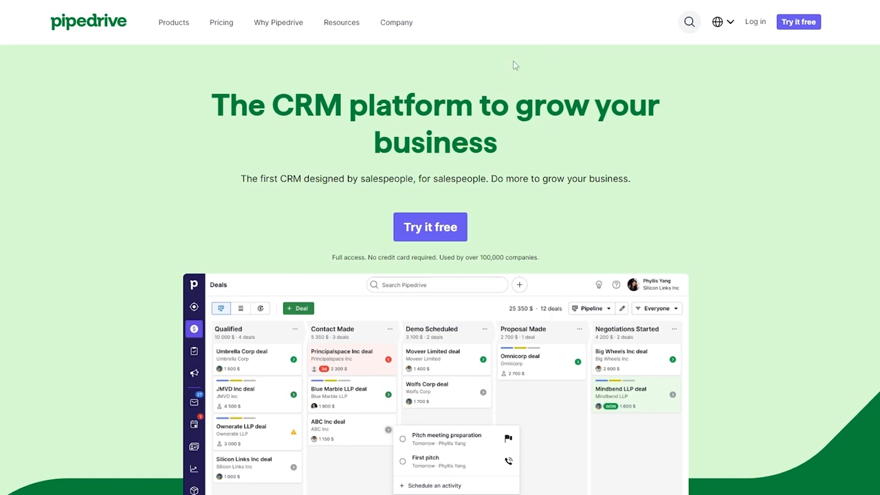
Step: Look over the Pipedrive homepage, from the CRM platform headline through the overview of sales features
left_click_drag(273, 110, 473, 110)
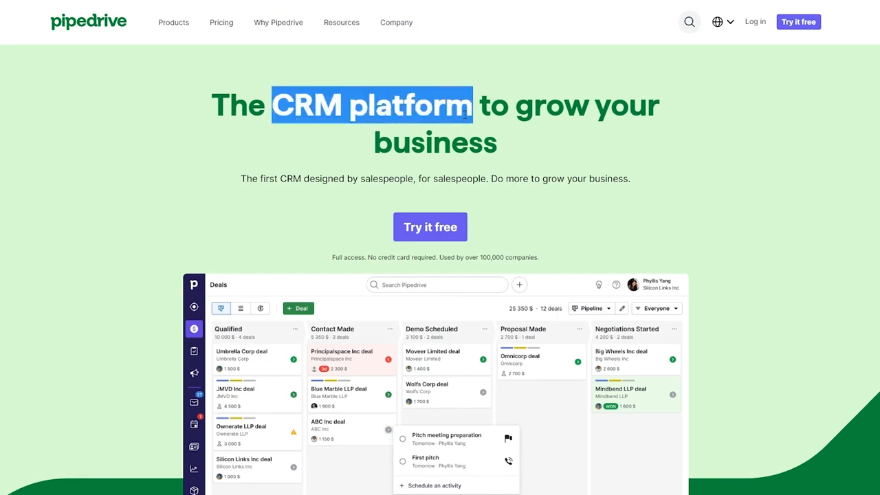
scroll(82, 192, "down", 10)
scroll(82, 194, "down", 9)
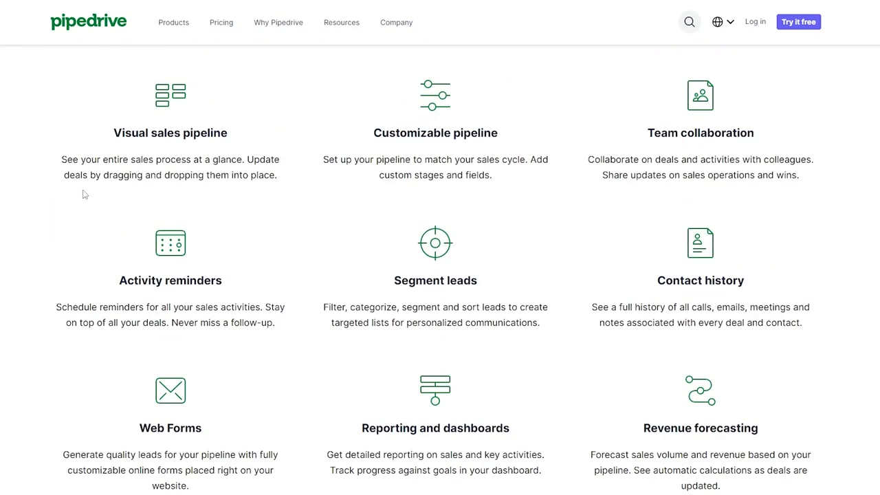
scroll(83, 196, "down", 5)
scroll(83, 196, "up", 10)
scroll(84, 196, "up", 14)
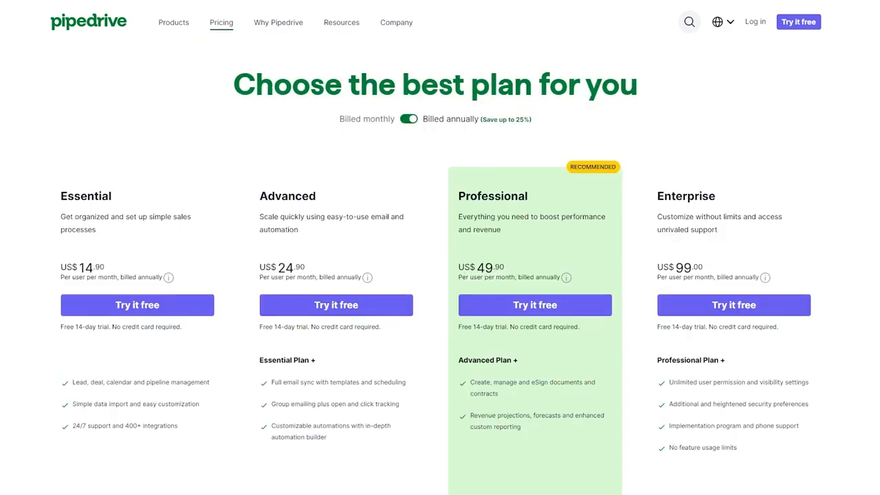
Step: Review the pricing plans and compare the full feature list of Essential, Advanced, Professional and Enterprise
scroll(440, 275, "down", 3)
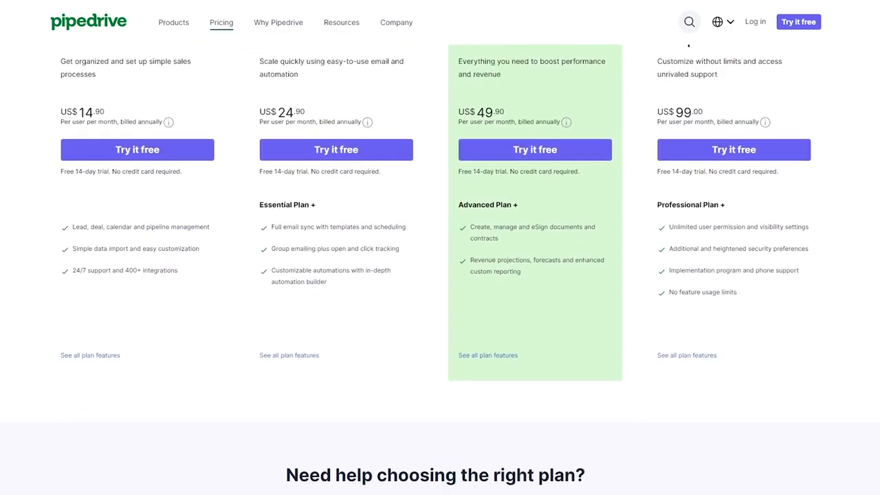
scroll(440, 275, "up", 1)
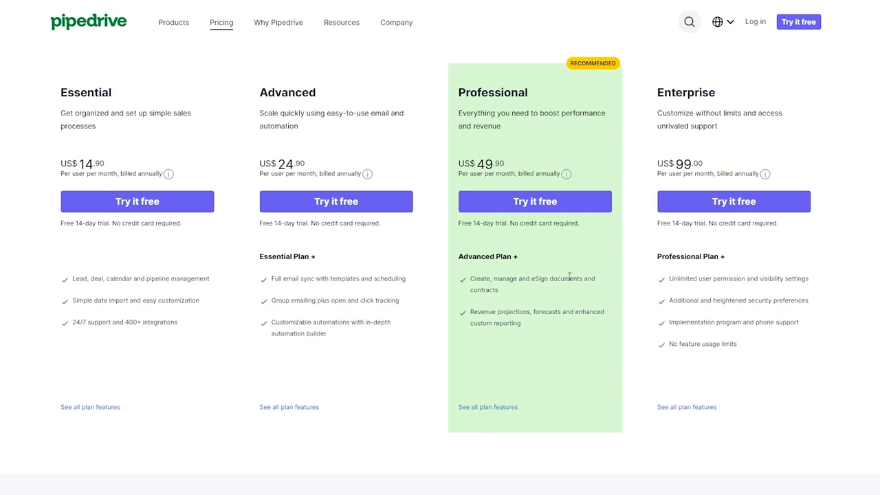
left_click(95, 415)
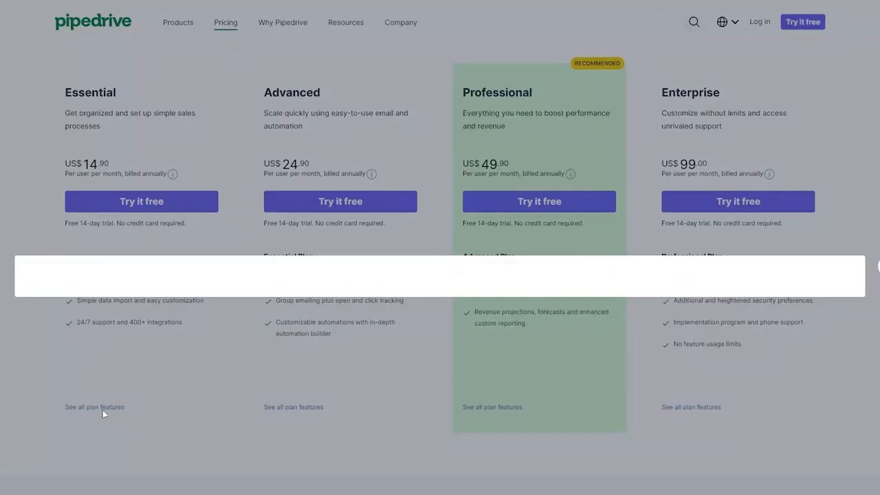
scroll(364, 214, "down", 2)
scroll(365, 216, "down", 10)
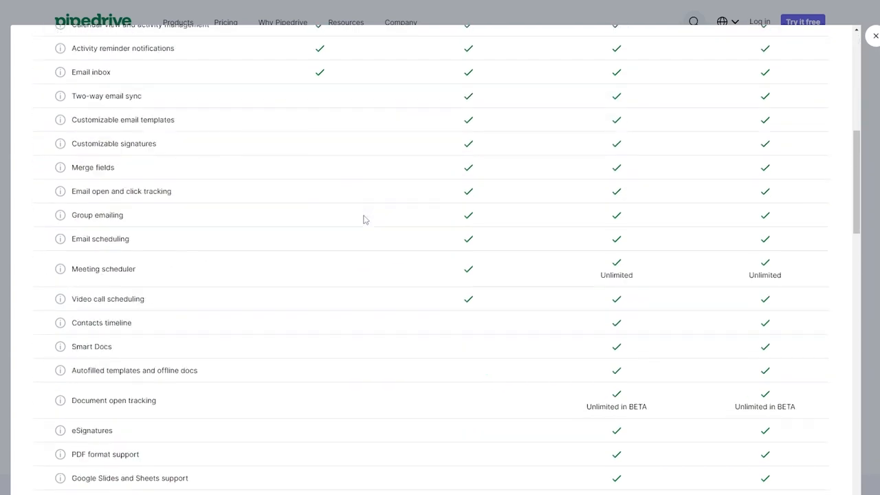
scroll(365, 220, "up", 8)
scroll(367, 228, "up", 3)
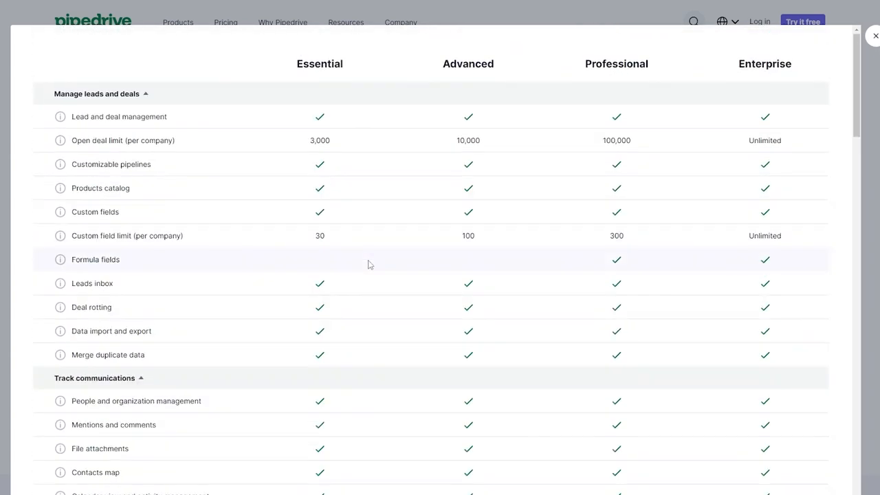
scroll(327, 110, "down", 20)
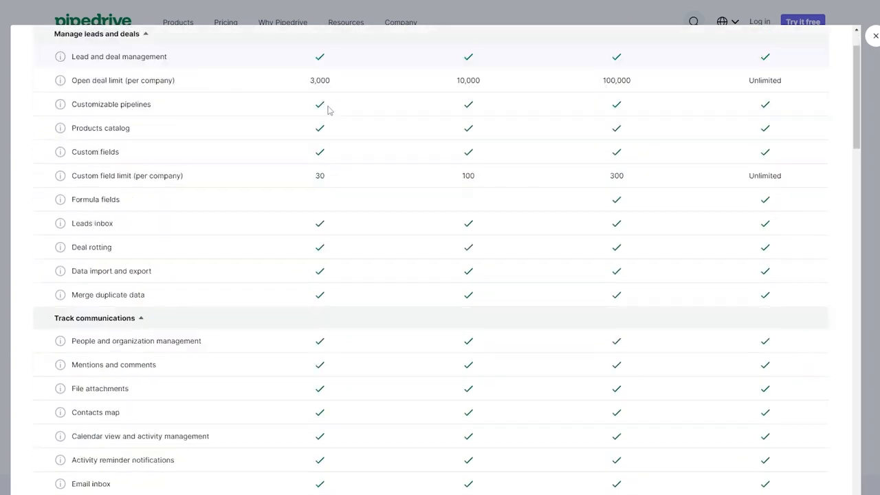
scroll(328, 110, "down", 5)
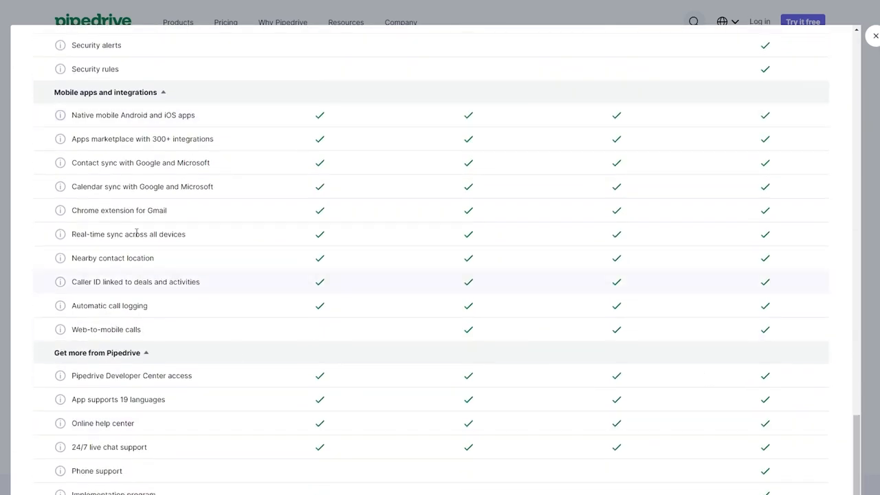
scroll(195, 286, "up", 10)
scroll(210, 282, "up", 15)
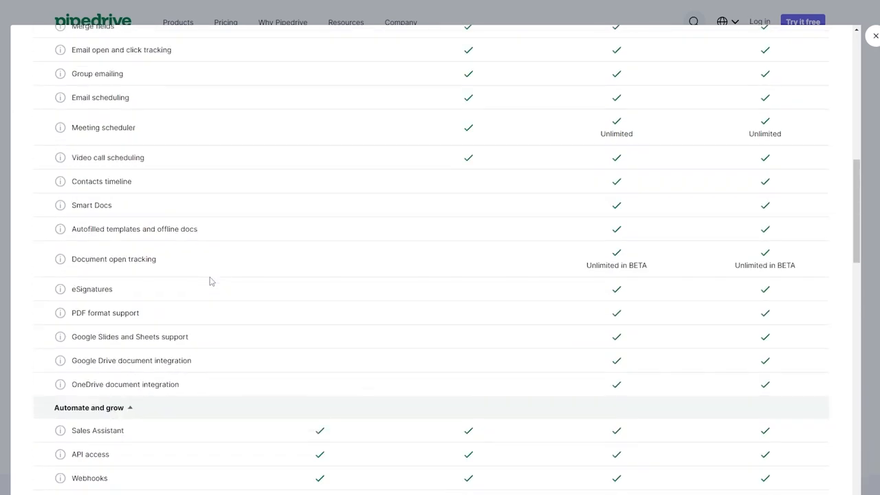
scroll(205, 286, "up", 4)
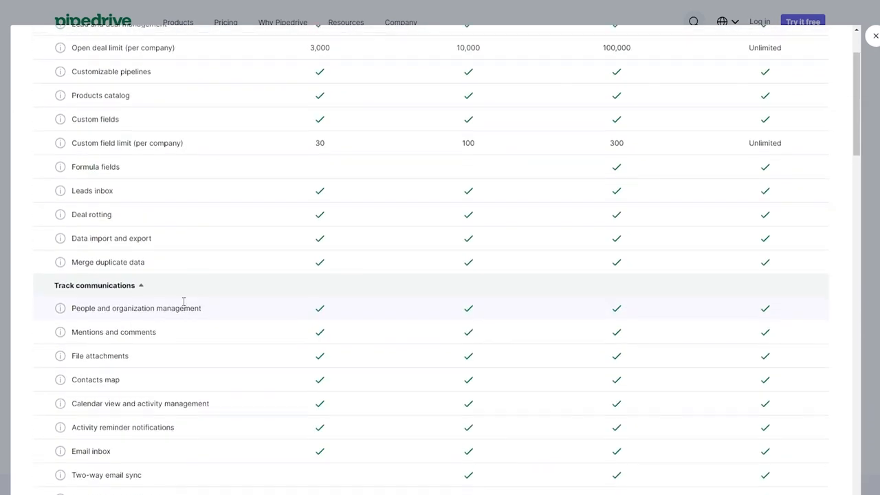
scroll(240, 292, "down", 4)
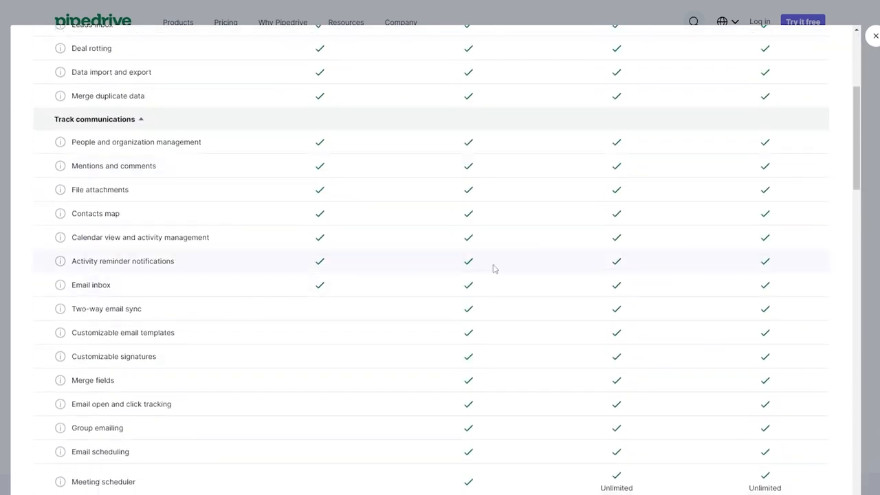
scroll(472, 272, "up", 4)
left_click(875, 35)
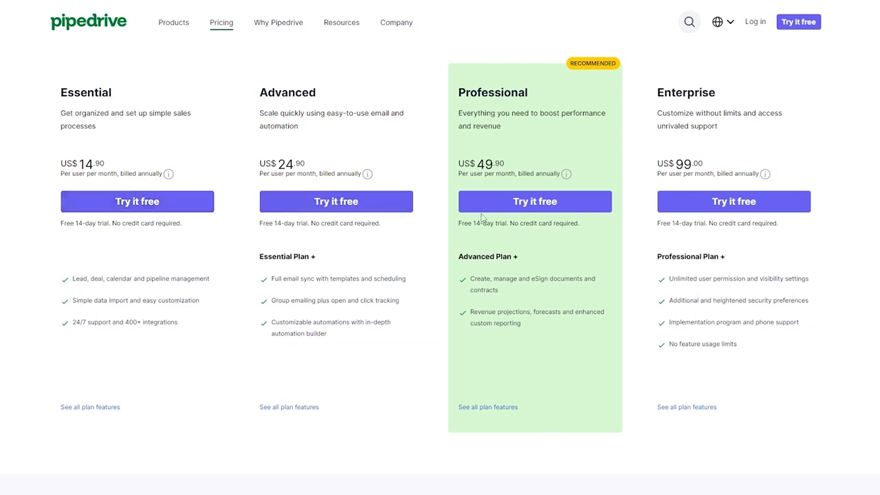
Step: Start the free 14-day trial of the Essential plan by signing up with a Google account
left_click_drag(60, 224, 182, 224)
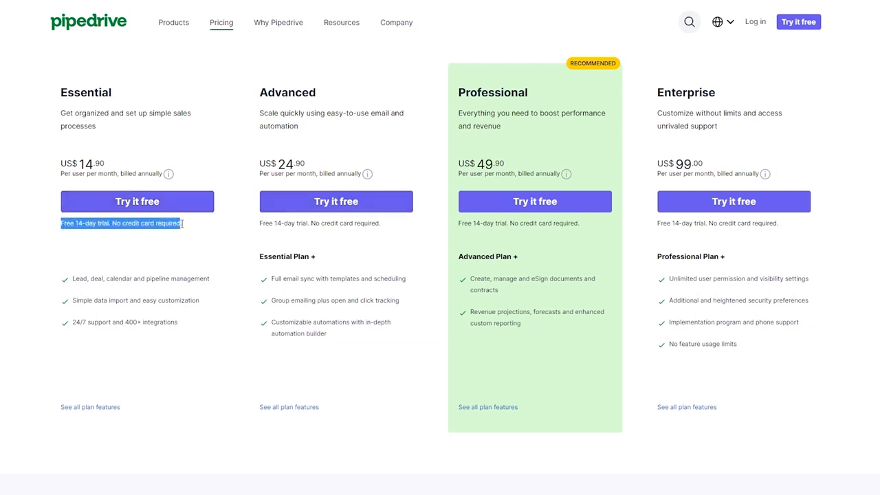
left_click(182, 223)
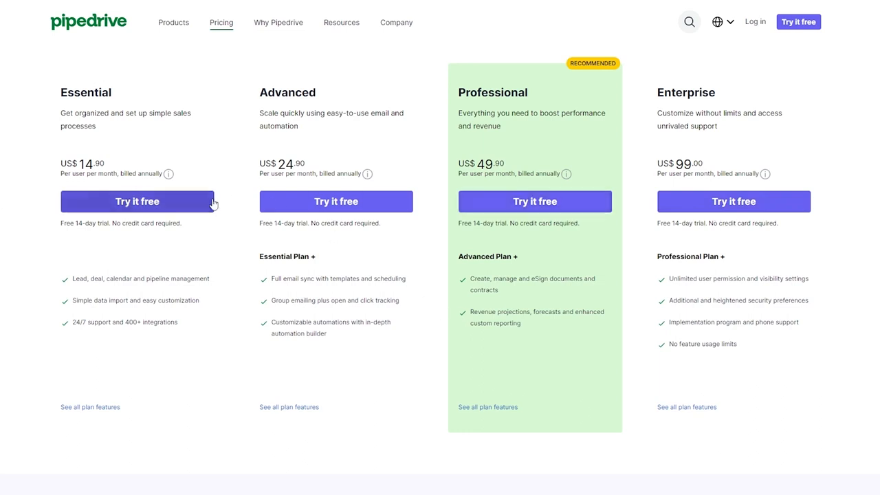
left_click(115, 203)
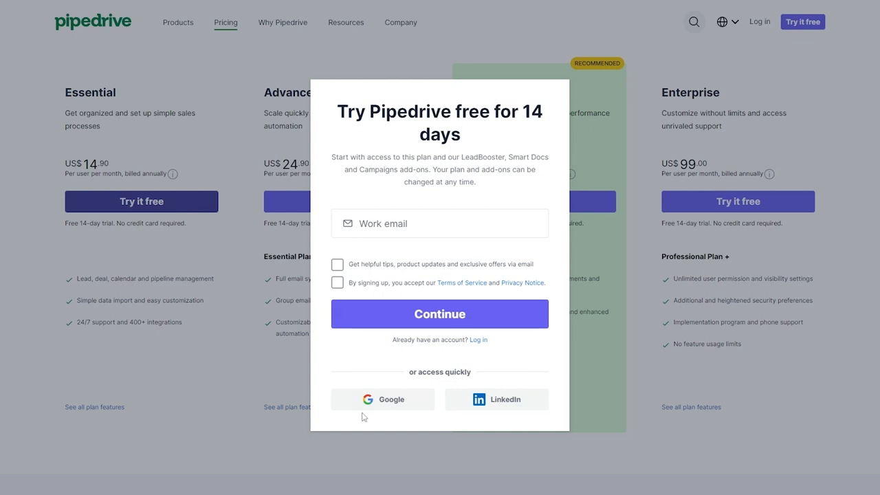
left_click(402, 411)
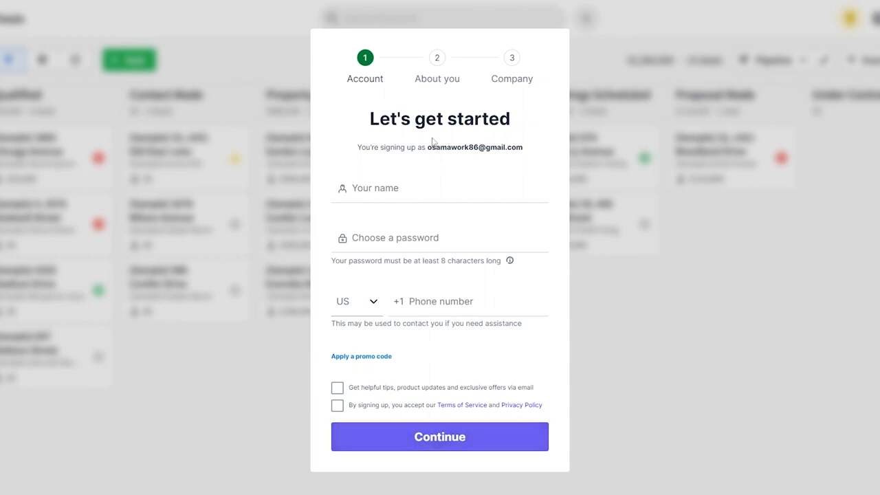
left_click_drag(421, 80, 513, 83)
left_click(552, 89)
double_click(548, 89)
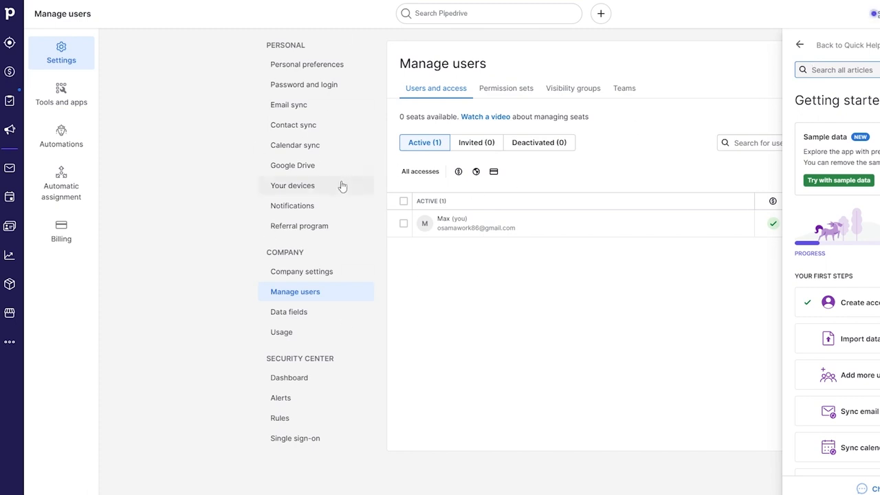
Step: Go to the Deals pipeline and look through the first steps in the Getting started checklist
left_click(12, 15)
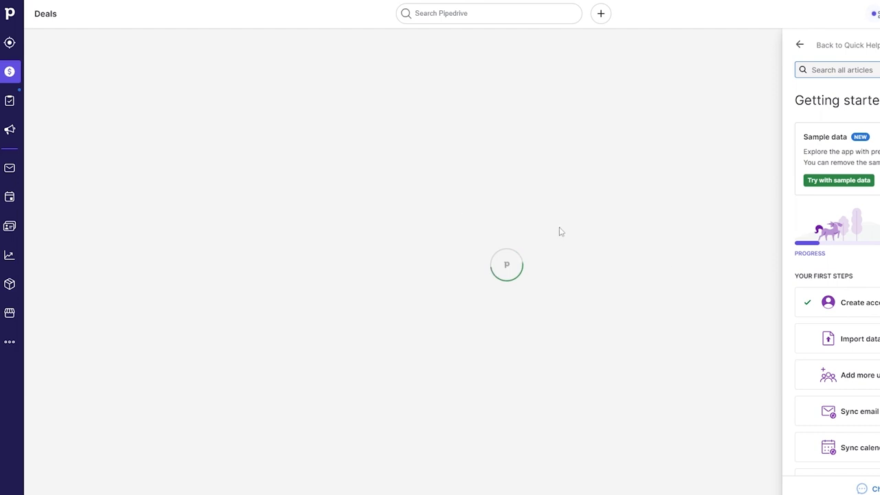
scroll(789, 351, "down", 1)
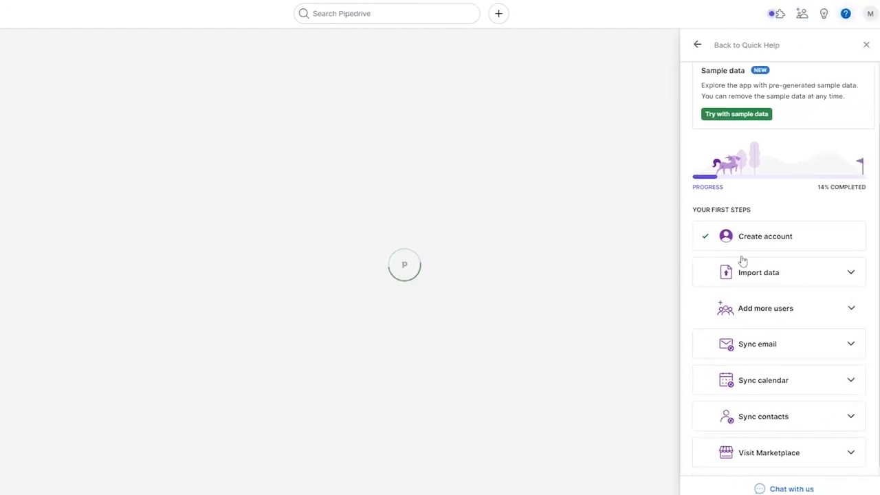
left_click(851, 275)
left_click(851, 275)
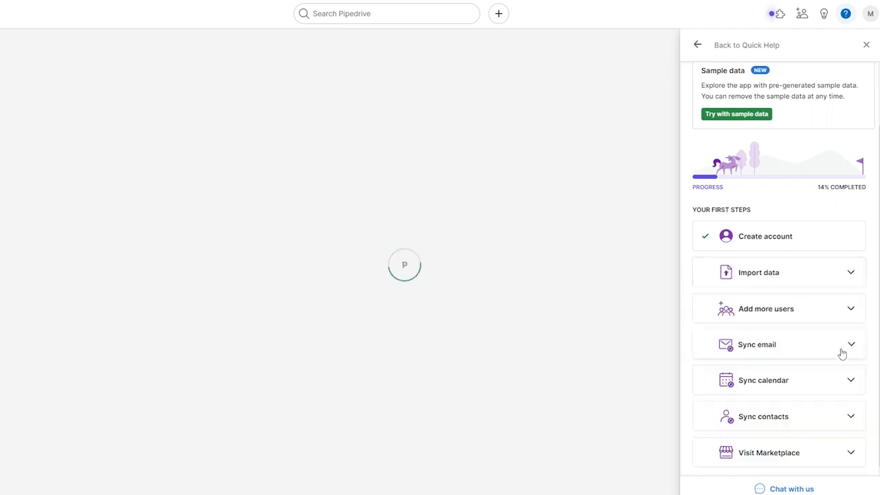
scroll(835, 406, "up", 1)
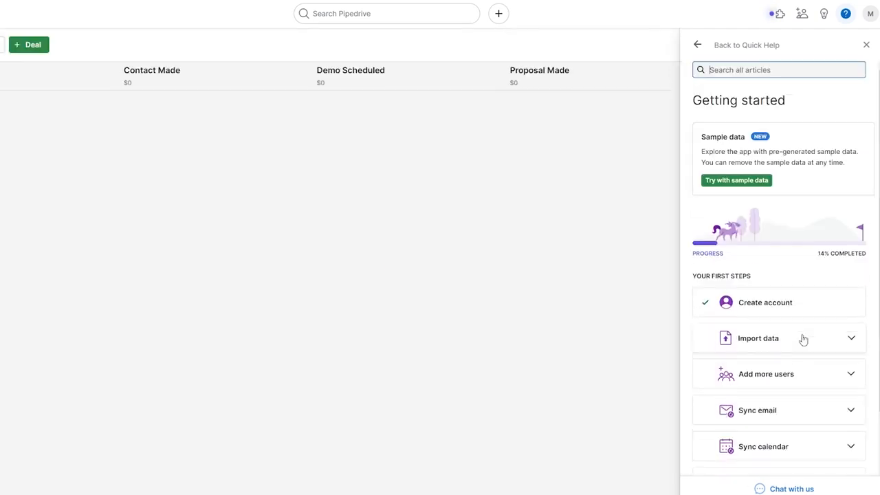
scroll(803, 339, "down", 1)
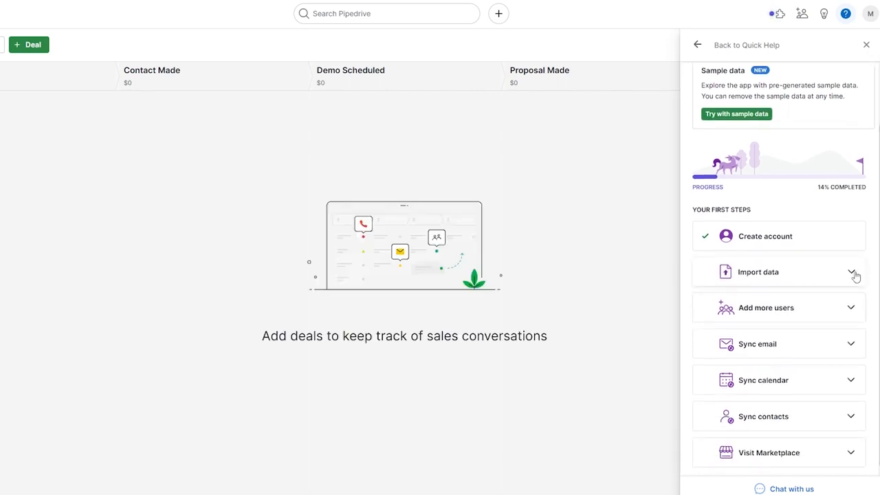
Step: Review the Import data entry of the Getting started checklist and collapse it again
left_click(858, 275)
scroll(740, 337, "down", 2)
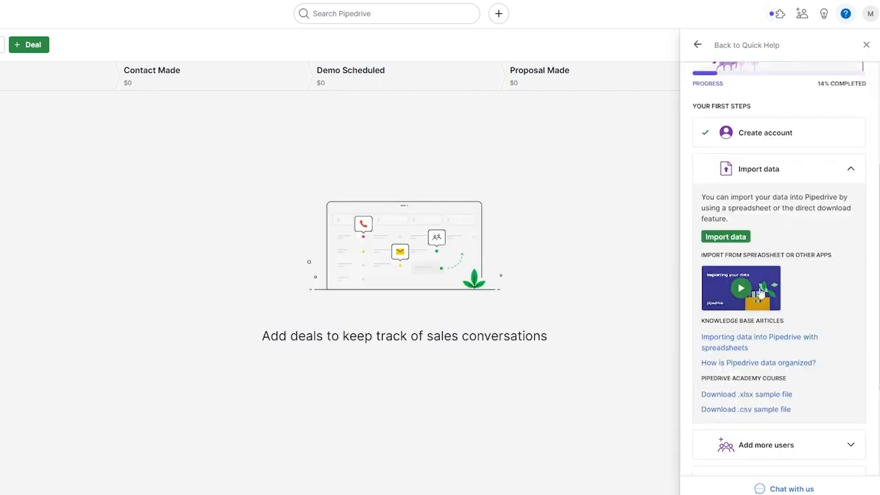
left_click(857, 169)
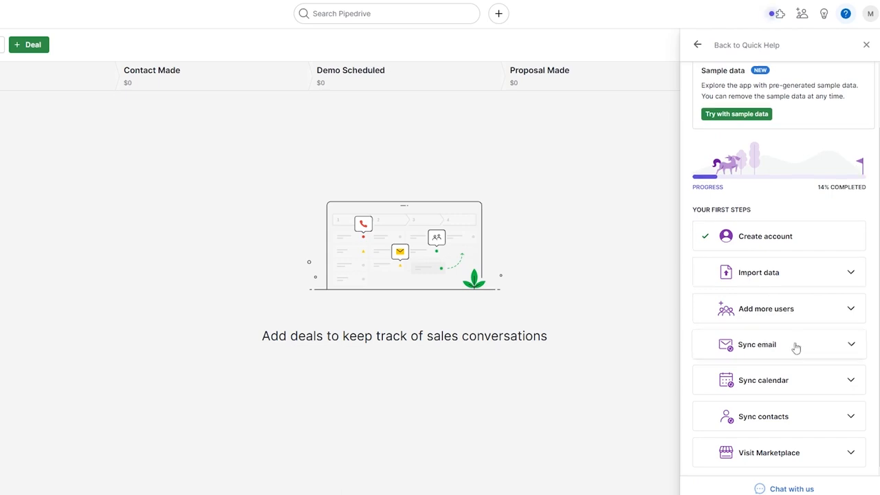
Step: Open the Email Sync settings from the Getting started checklist and try adding a new account
left_click(853, 347)
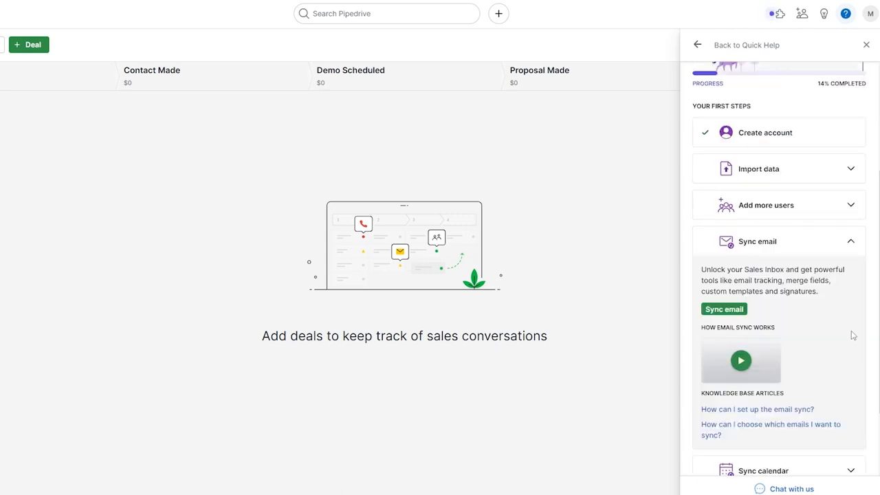
left_click(724, 314)
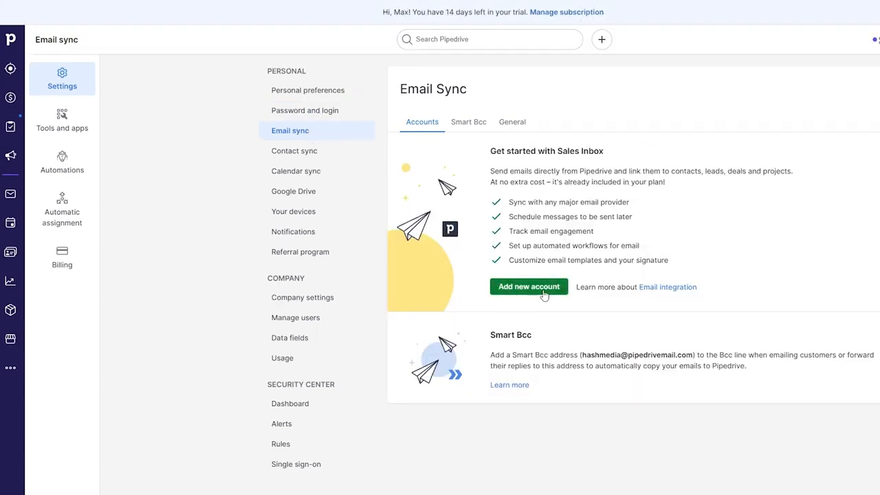
left_click(528, 288)
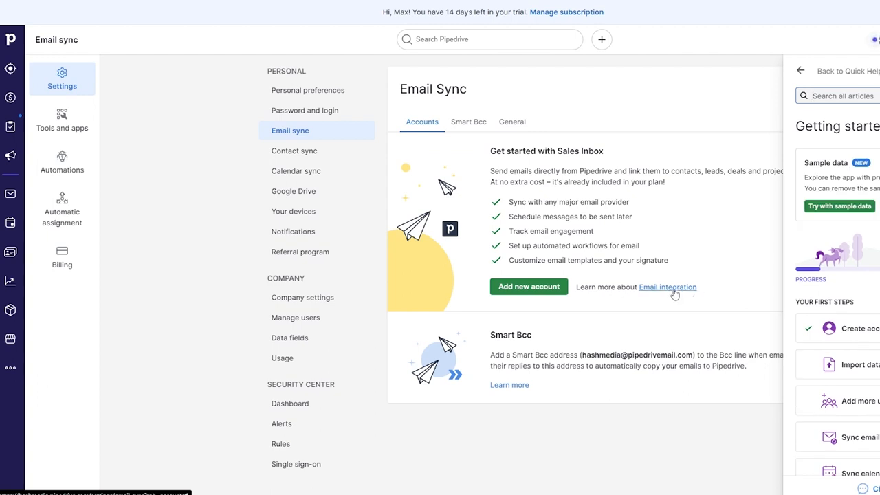
Step: Look through the Contact sync, Calendar sync, Google Drive, Your devices and Notifications settings
left_click(312, 153)
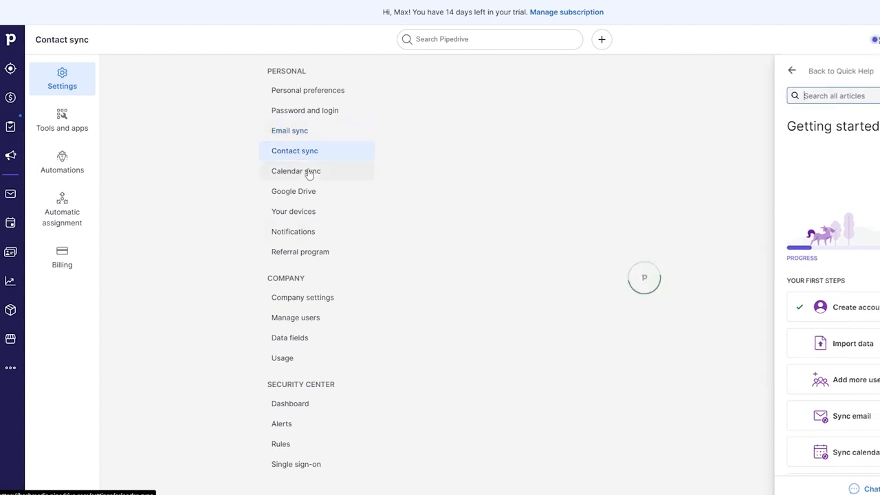
left_click(308, 179)
left_click(307, 198)
left_click(308, 215)
left_click(330, 234)
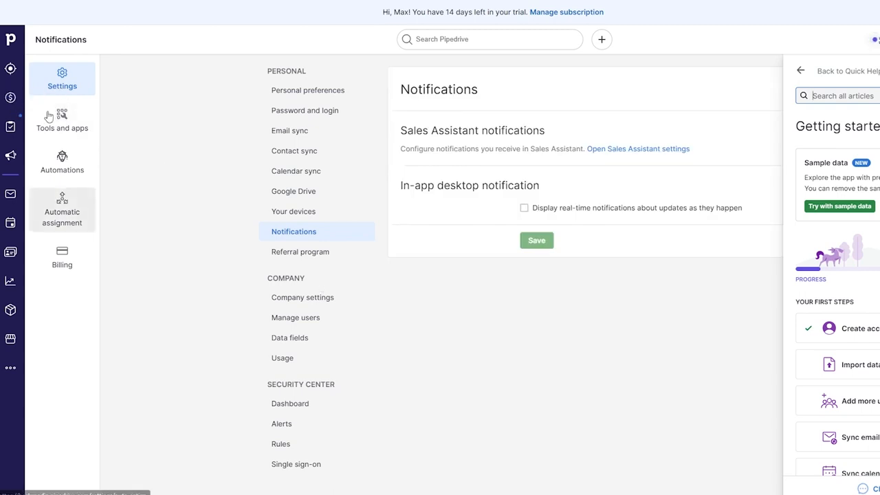
Step: Go through the Deals pipeline to the Leads Inbox and dismiss the tip about hiding the submenu
left_click(11, 45)
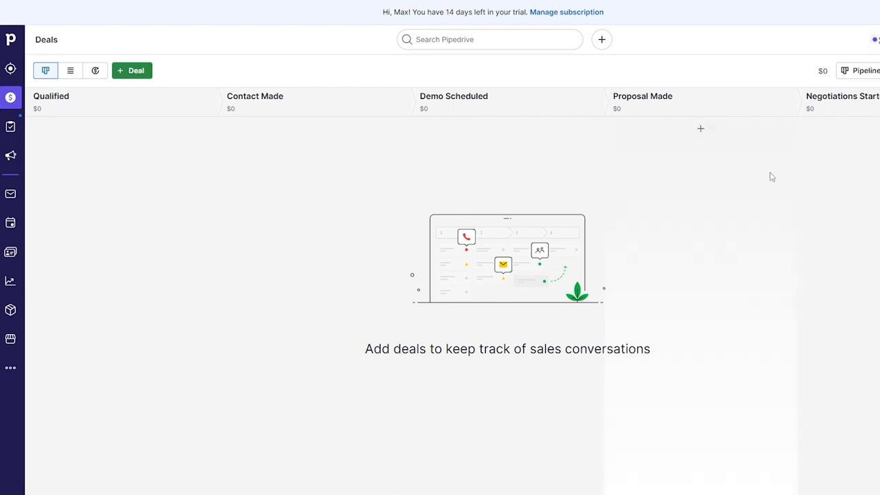
left_click(11, 68)
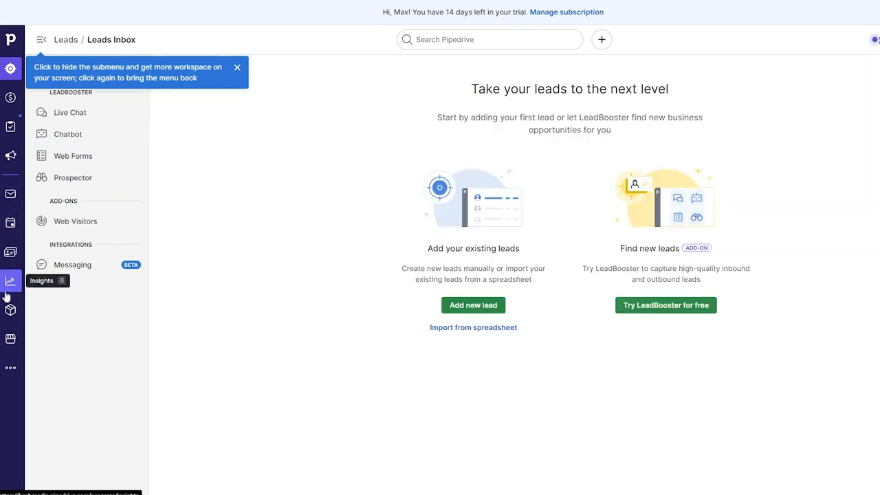
left_click(9, 369)
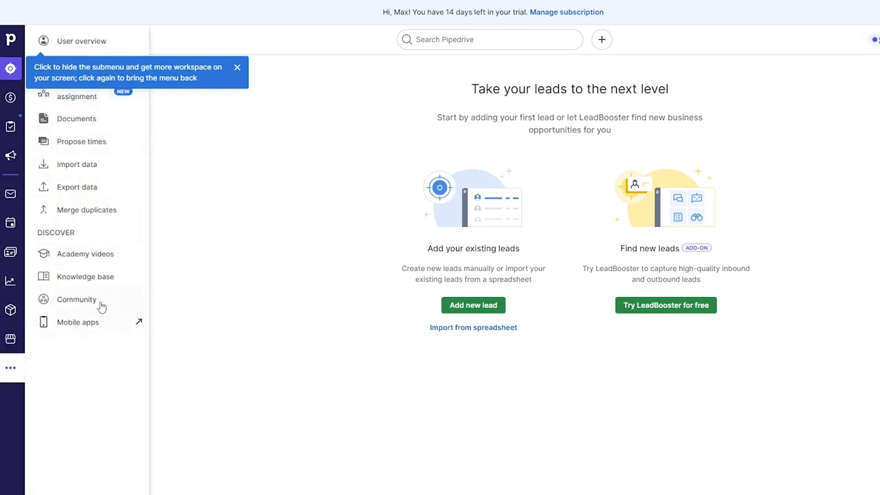
left_click(237, 67)
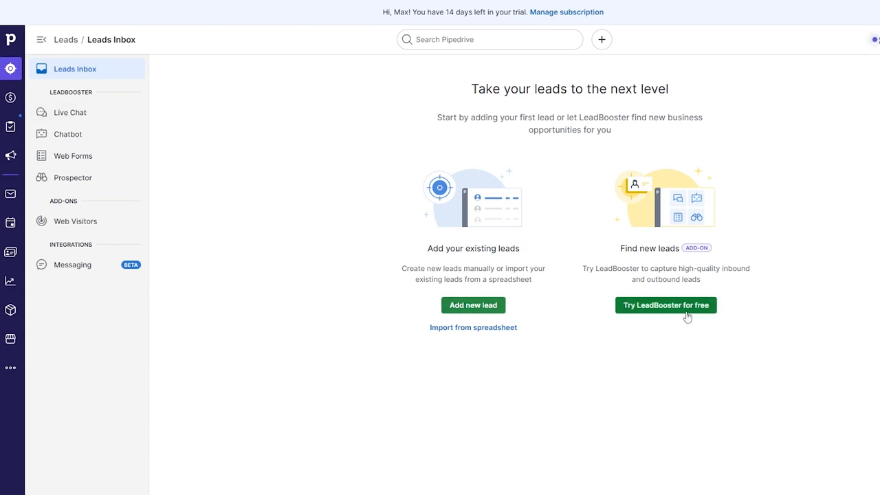
Step: Open the LeadBooster Live Chat page and read the note on its monthly charge after the trial
left_click(78, 120)
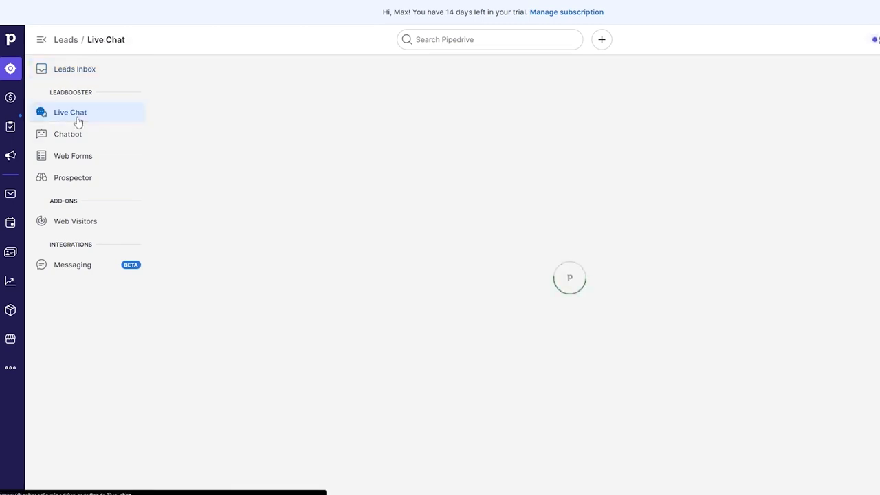
left_click_drag(49, 95, 98, 101)
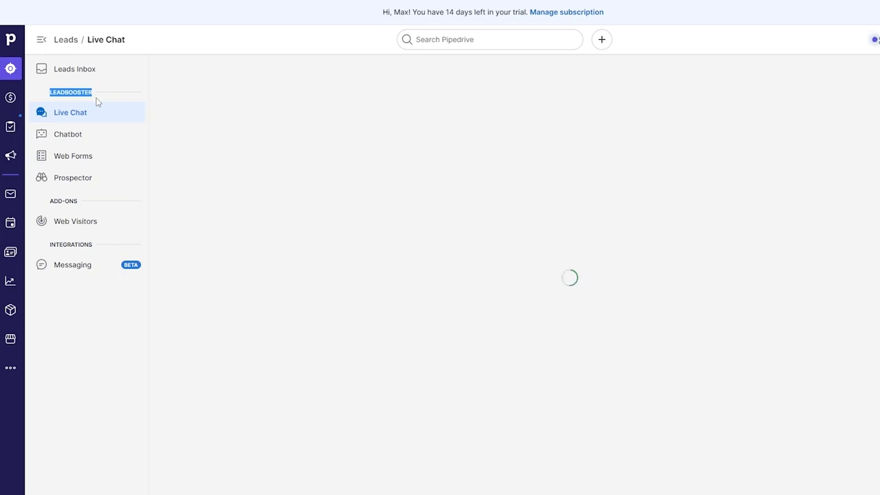
left_click(422, 183)
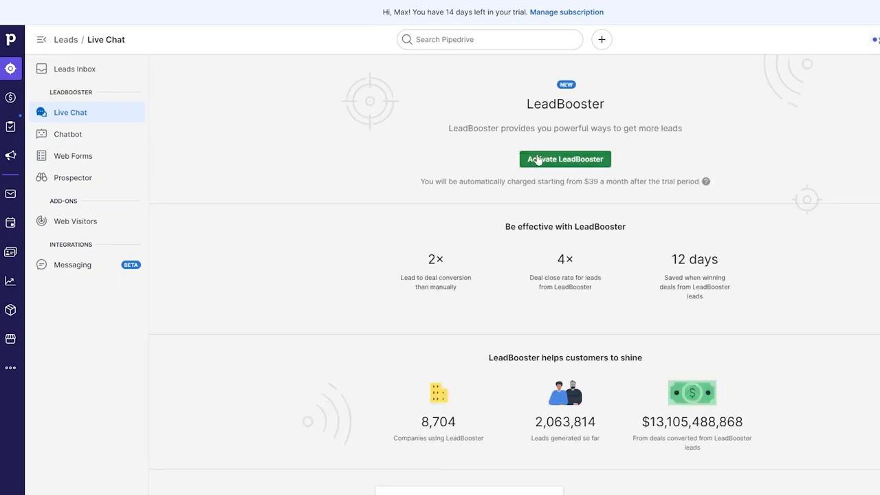
left_click_drag(422, 182, 602, 184)
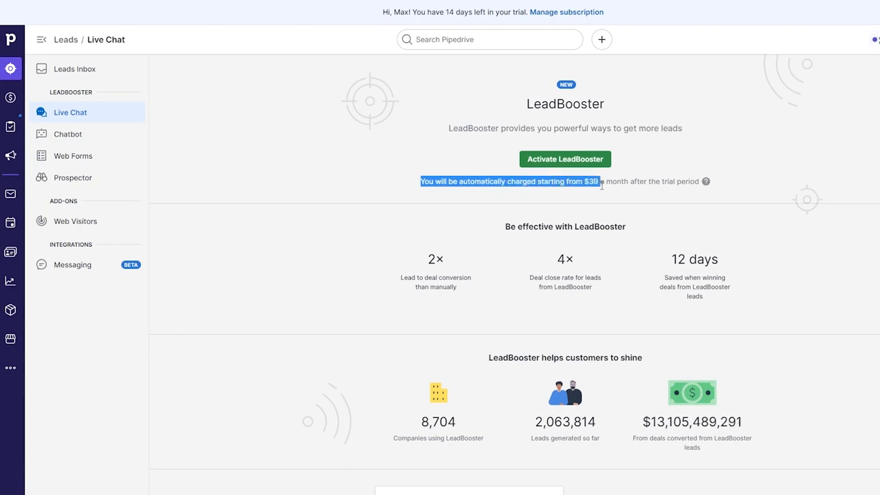
left_click(654, 193)
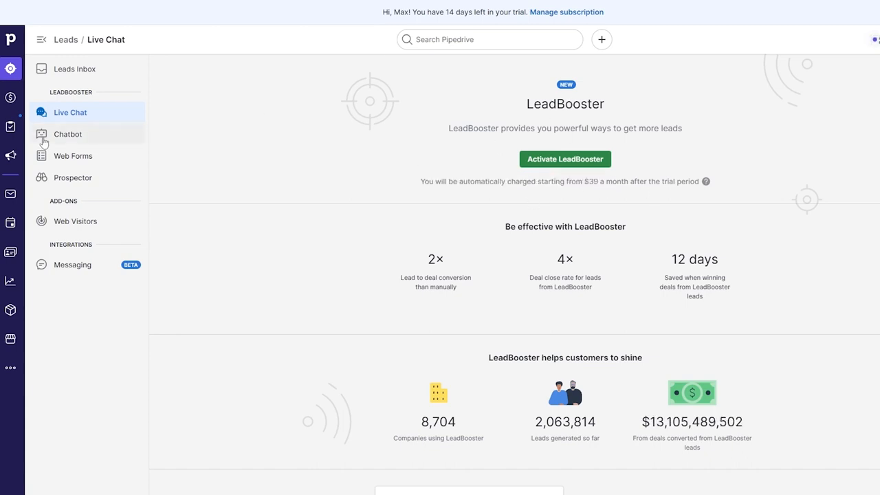
Step: Look through the Chatbot, Web Forms, Prospector, Web Visitors and Messaging pages of the Leads section
left_click(93, 141)
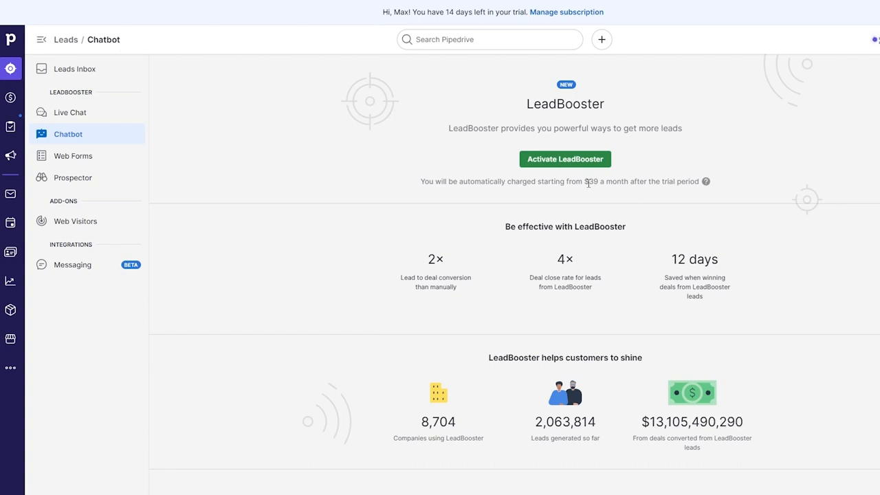
left_click_drag(54, 92, 99, 114)
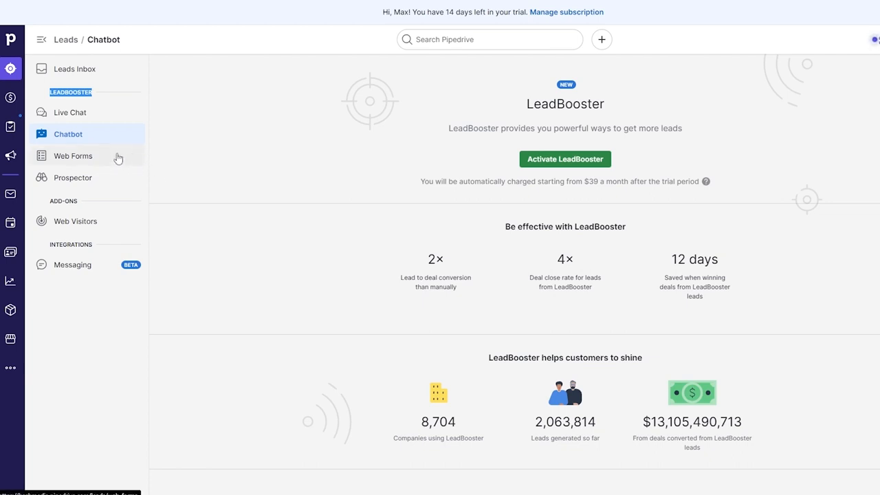
left_click(118, 158)
left_click(82, 186)
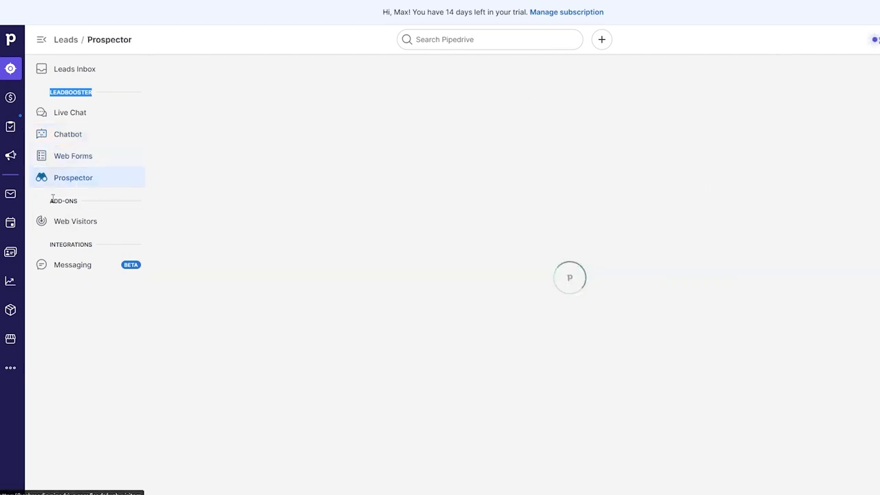
left_click_drag(52, 200, 71, 200)
left_click(71, 224)
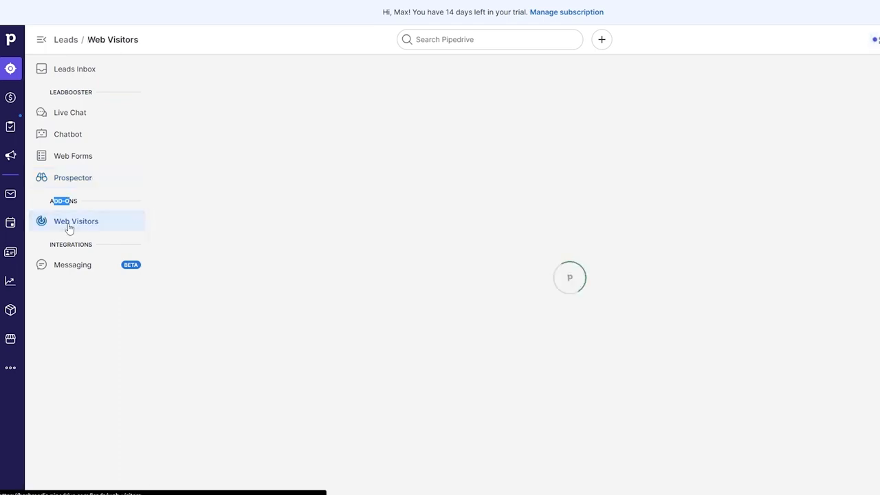
left_click(72, 270)
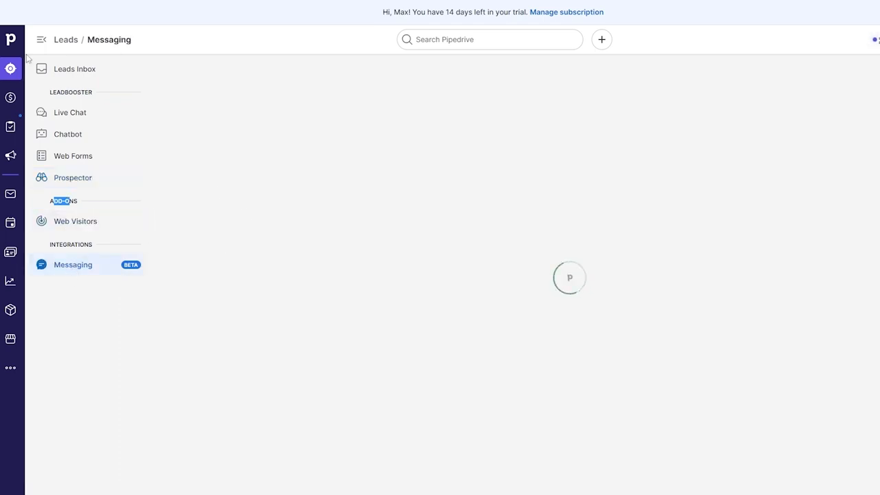
Step: Go past the Deals pipeline to the Projects page and review its pricing and access section
left_click(3, 41)
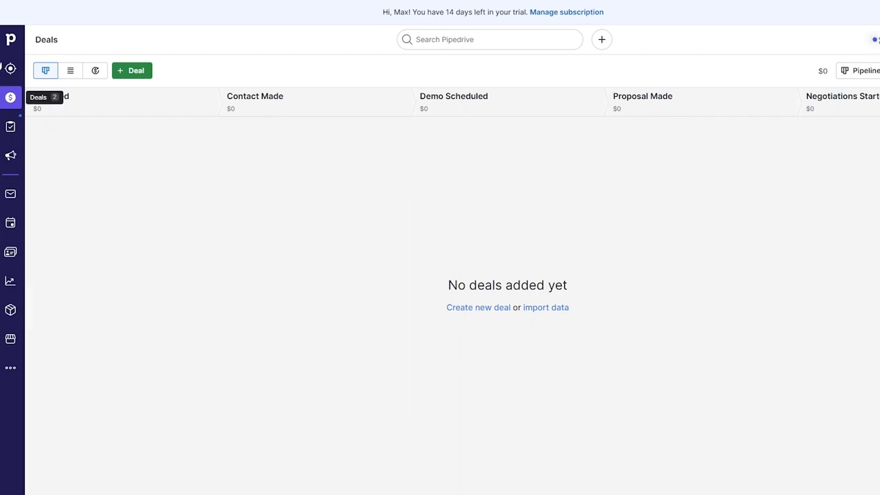
left_click(11, 127)
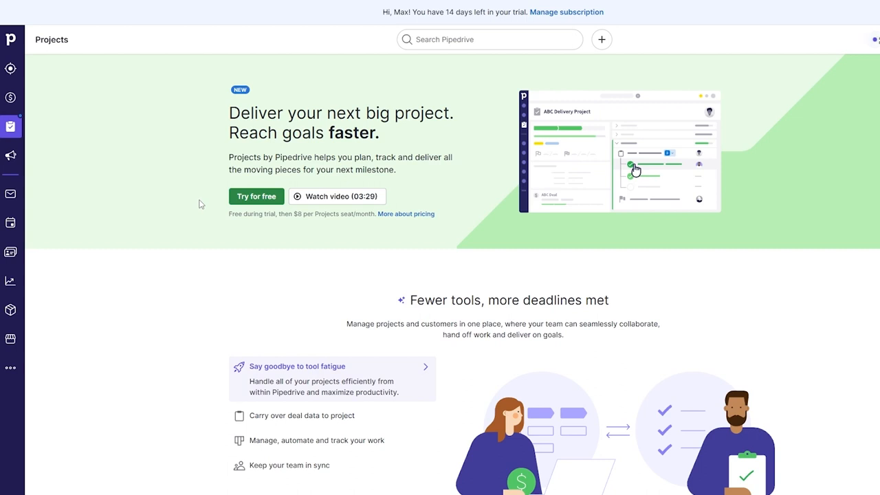
scroll(395, 239, "down", 1)
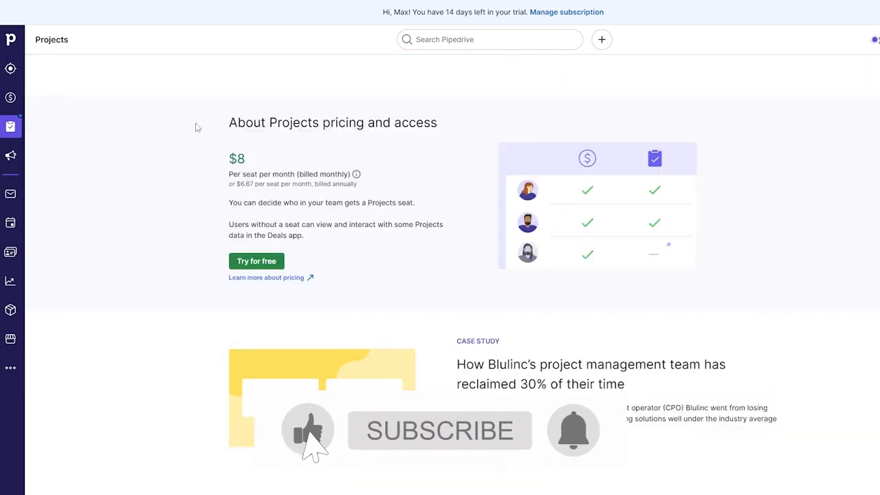
left_click_drag(197, 128, 461, 142)
left_click(461, 141)
left_click_drag(225, 156, 272, 162)
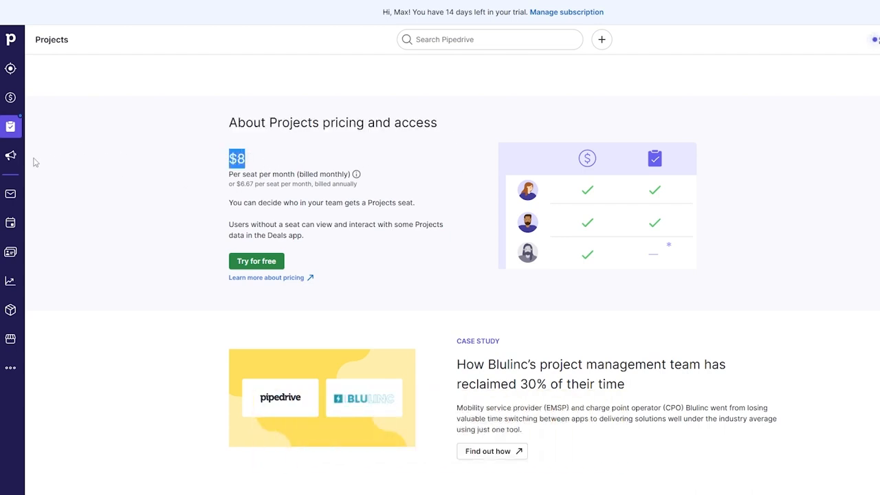
Step: Open the Campaigns page and look over its email marketing features
left_click(13, 159)
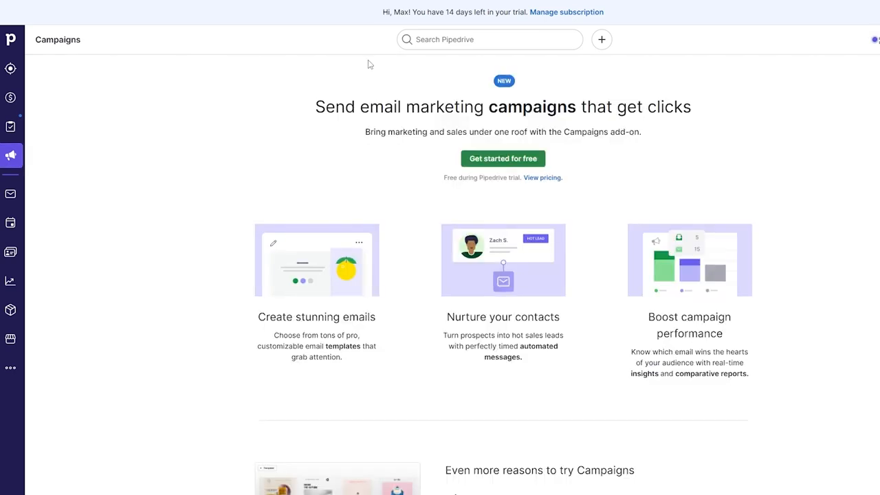
scroll(544, 180, "down", 2)
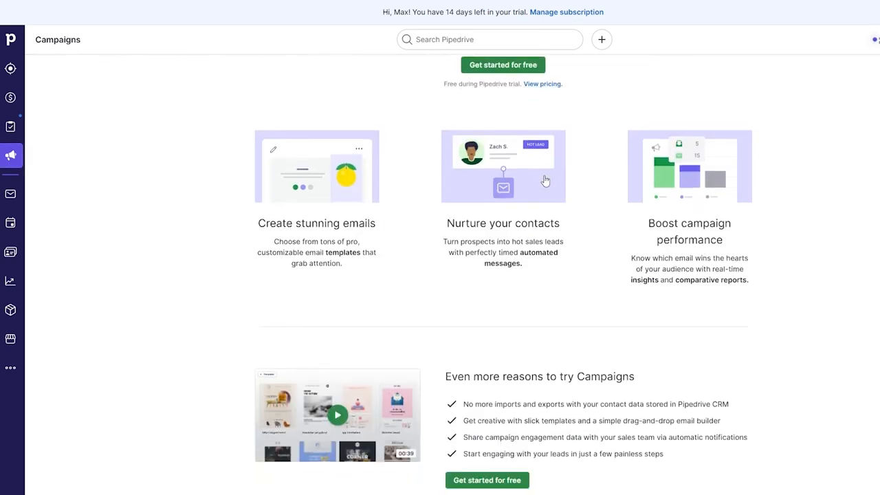
scroll(543, 181, "up", 2)
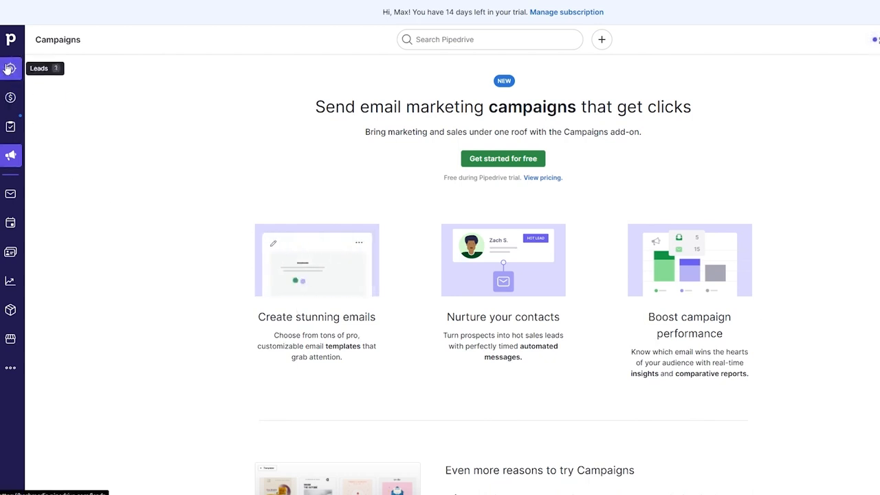
Step: Return to the Deals pipeline and open the form for adding a new deal
left_click(11, 98)
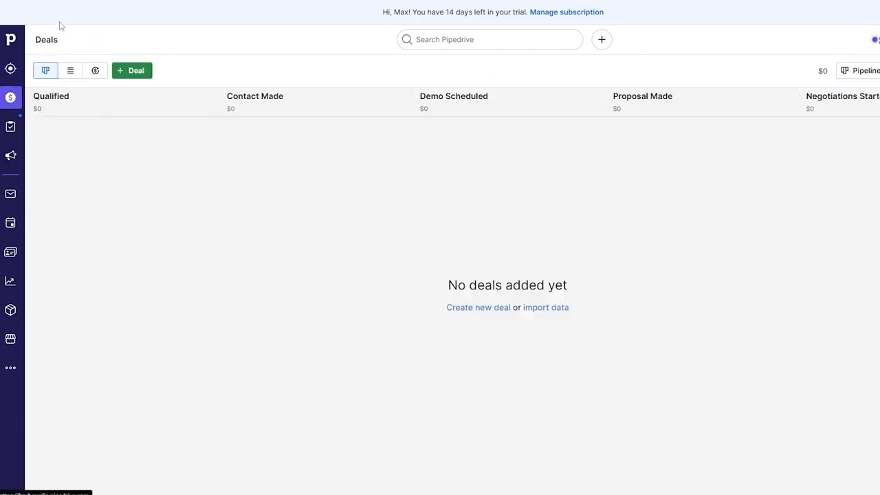
double_click(40, 40)
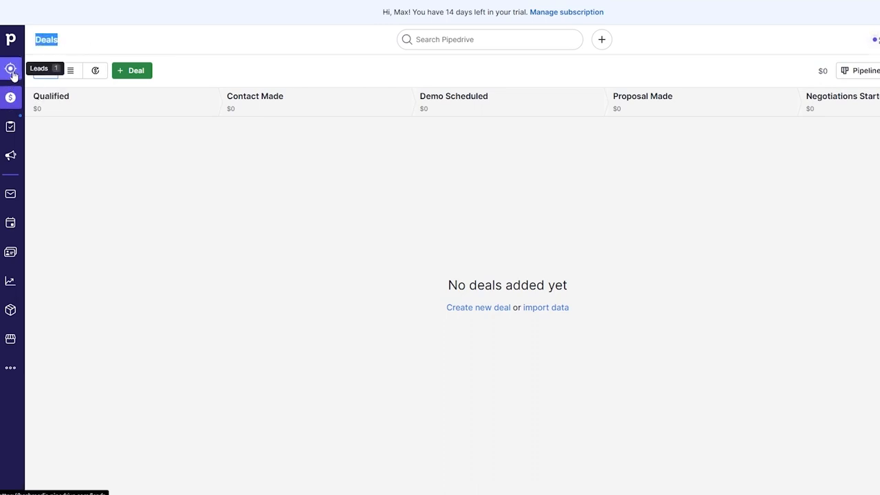
left_click(184, 65)
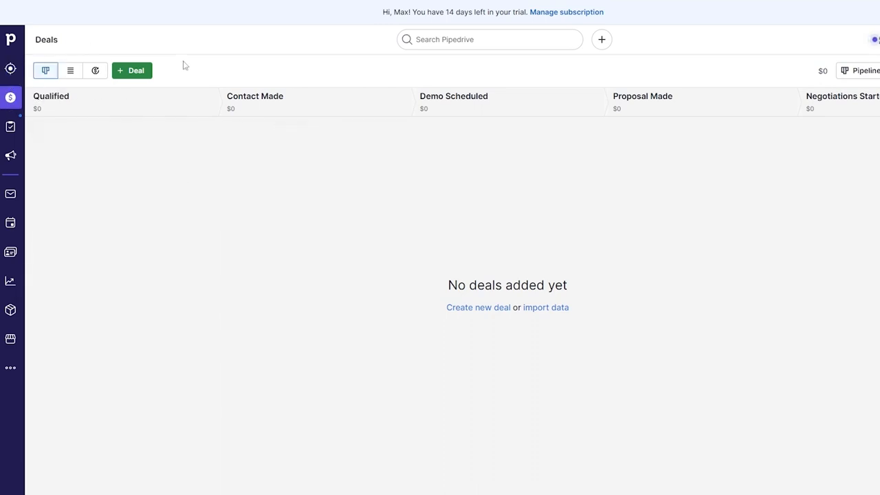
left_click(138, 71)
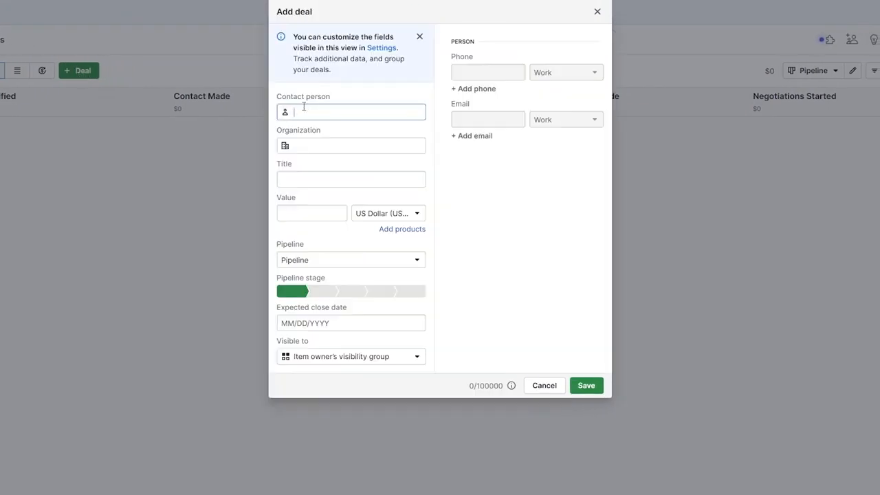
Step: Examine the organization, title, value, pipeline and pipeline stage fields of the new deal form
left_click(304, 151)
left_click(301, 174)
left_click(306, 213)
left_click(317, 262)
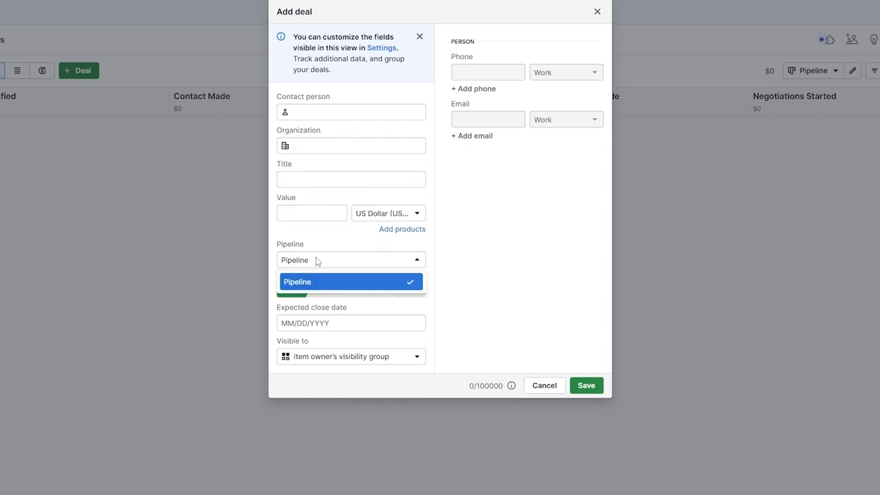
left_click(308, 261)
left_click_drag(278, 246, 308, 248)
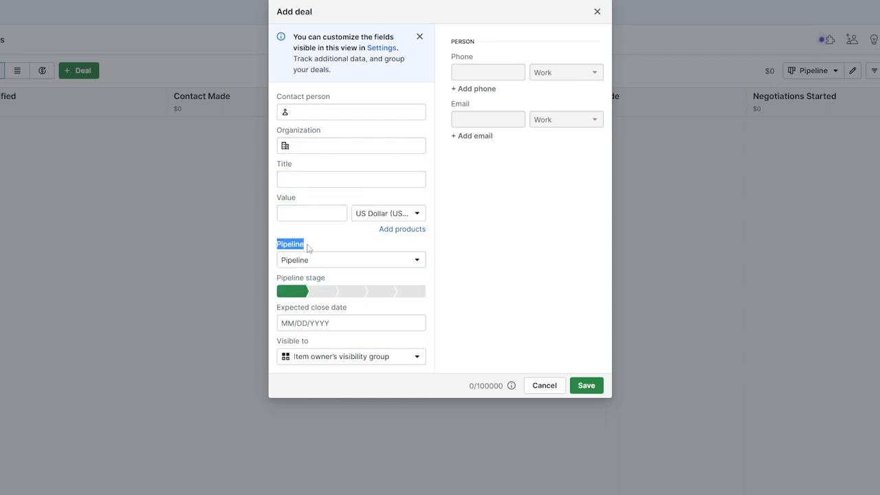
left_click_drag(277, 280, 338, 284)
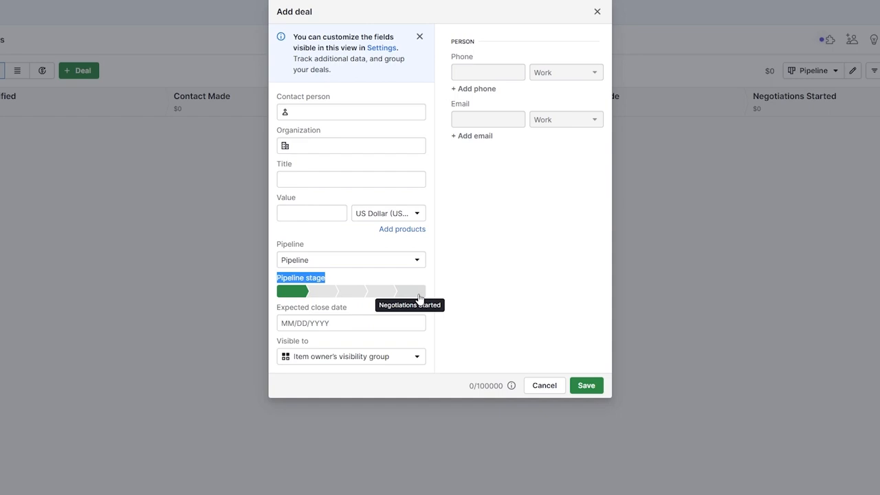
Step: Check the expected close date calendar and the visibility options of the new deal without changing them
left_click(282, 325)
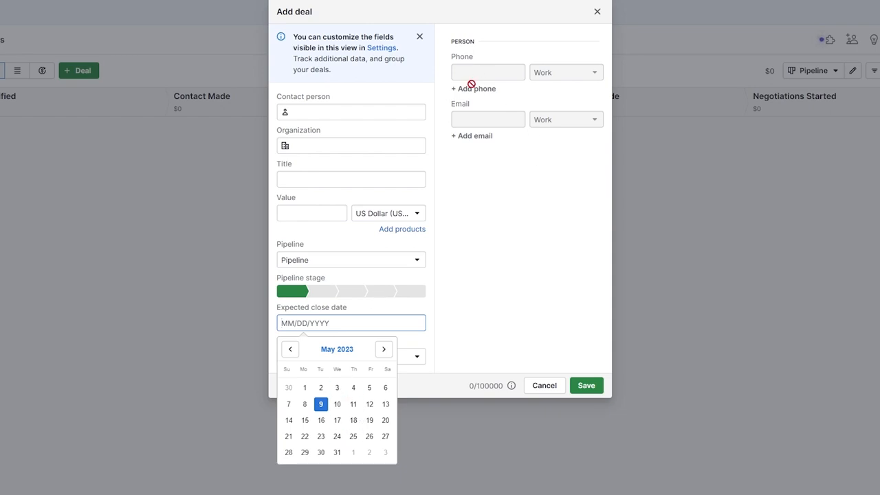
left_click(558, 91)
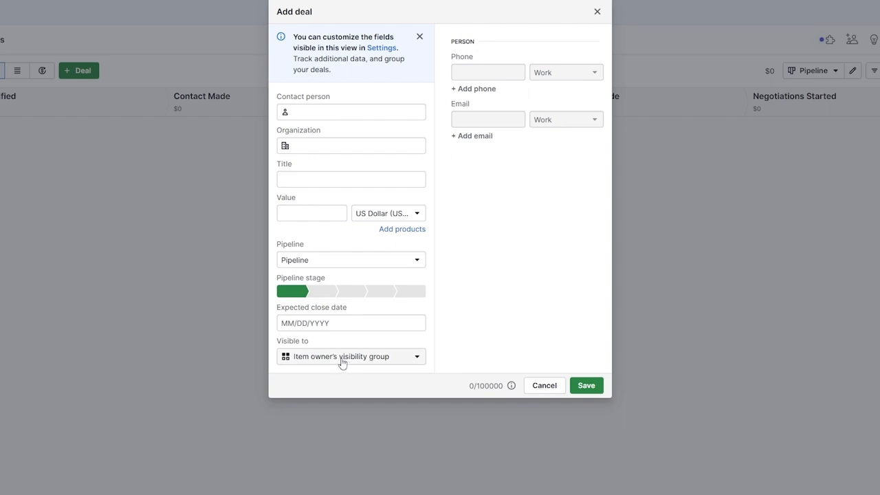
left_click(315, 356)
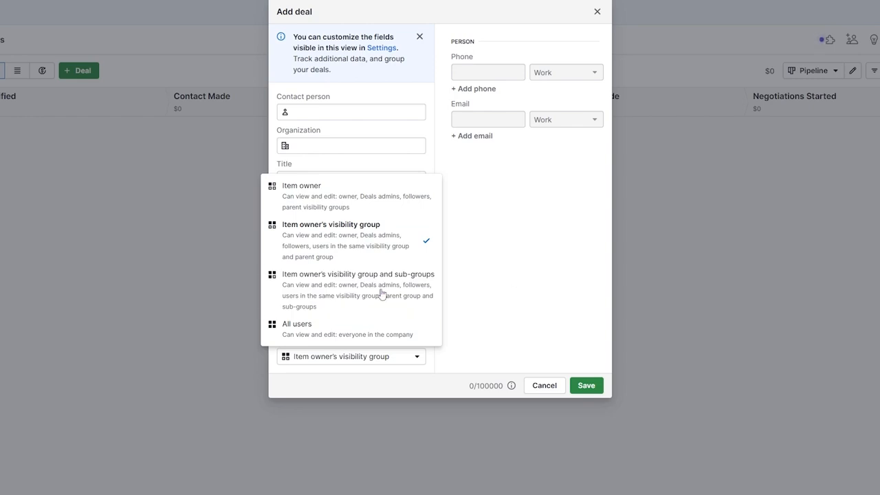
left_click(505, 290)
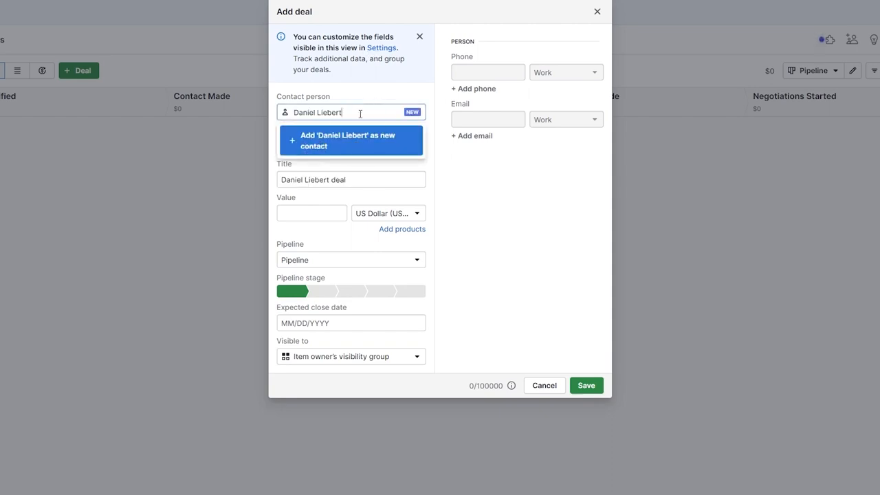
Step: Fill in the deal with a new contact person's full name, organization Forosa, value 80000 in US Dollar and the pipeline named Pipeline
left_click(358, 142)
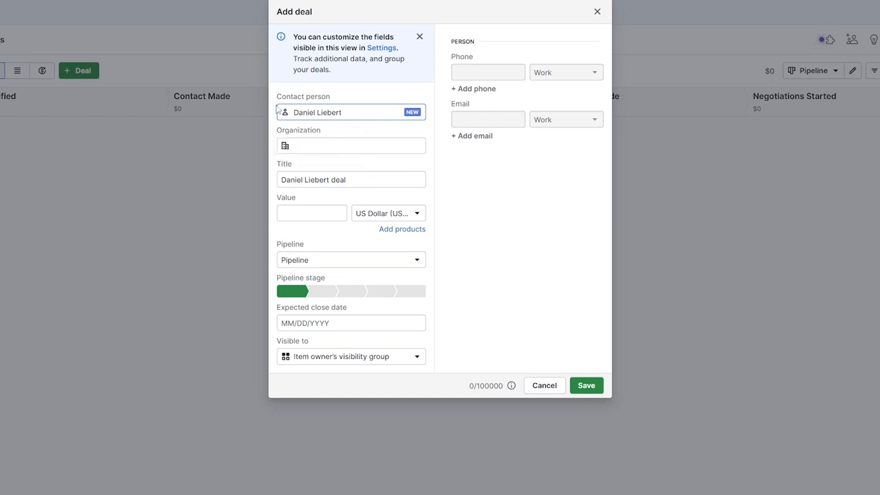
left_click(298, 146)
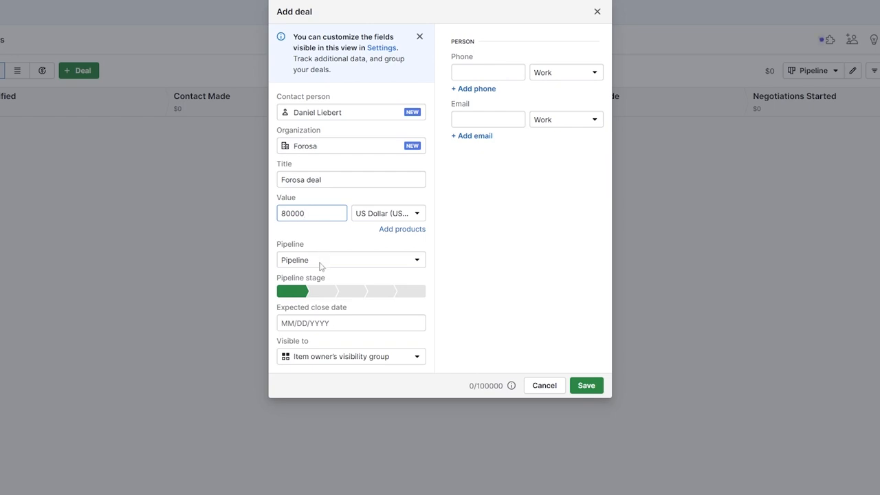
left_click(305, 266)
left_click(300, 282)
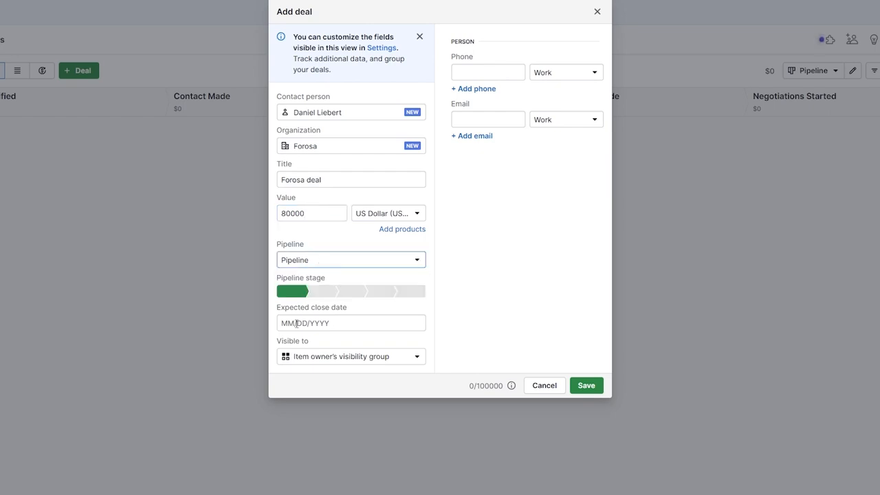
Step: Set the expected close date to 05/31/2023 and save the deal, dismissing the tip about scheduling a follow-up activity
left_click(297, 323)
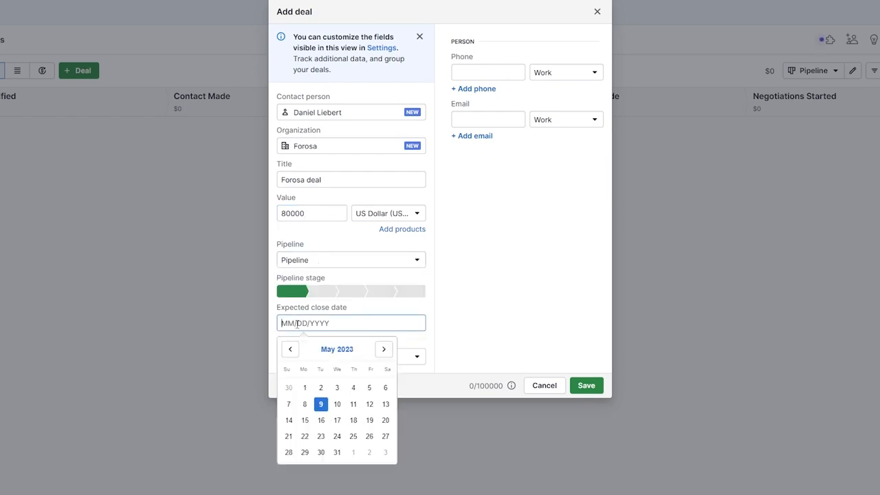
left_click(337, 454)
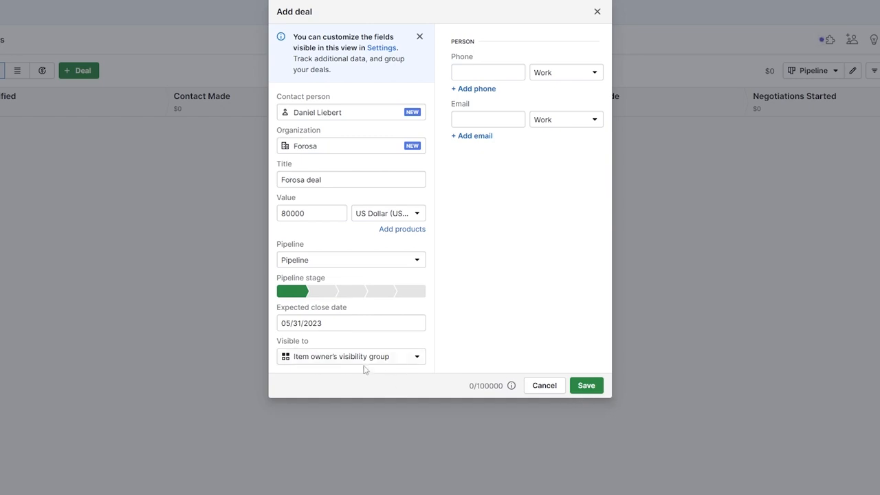
left_click(585, 388)
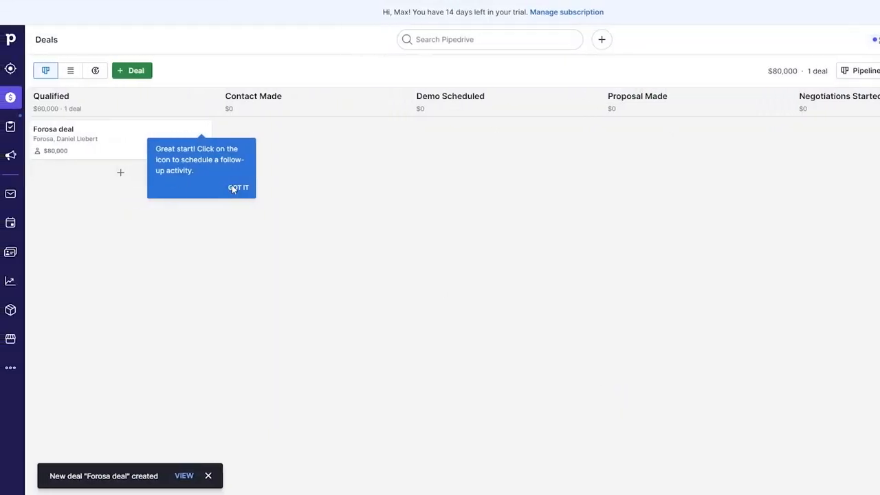
left_click(235, 187)
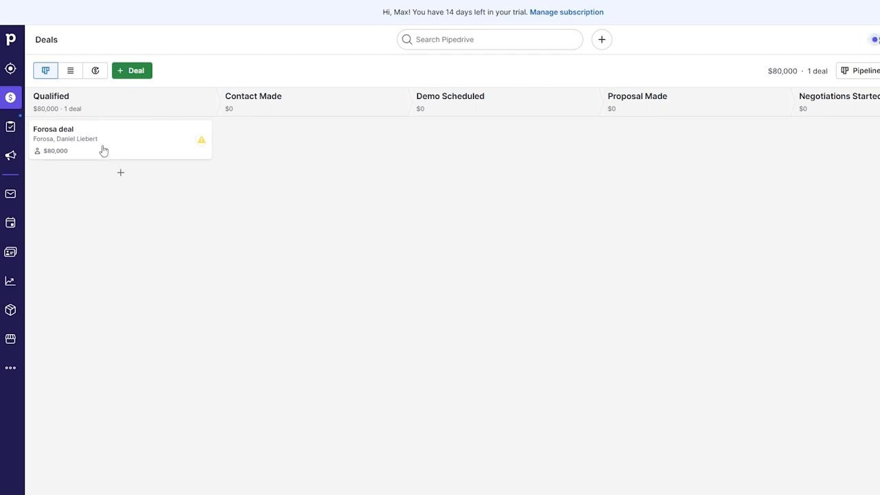
Step: Move the Forosa deal from the Qualified stage to Contact Made and on to Demo Scheduled
left_click_drag(103, 150, 324, 139)
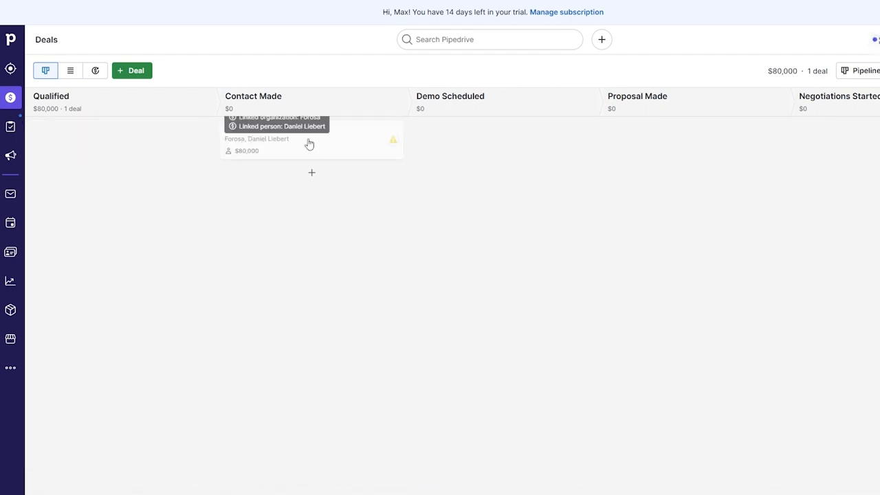
left_click_drag(302, 103, 316, 122)
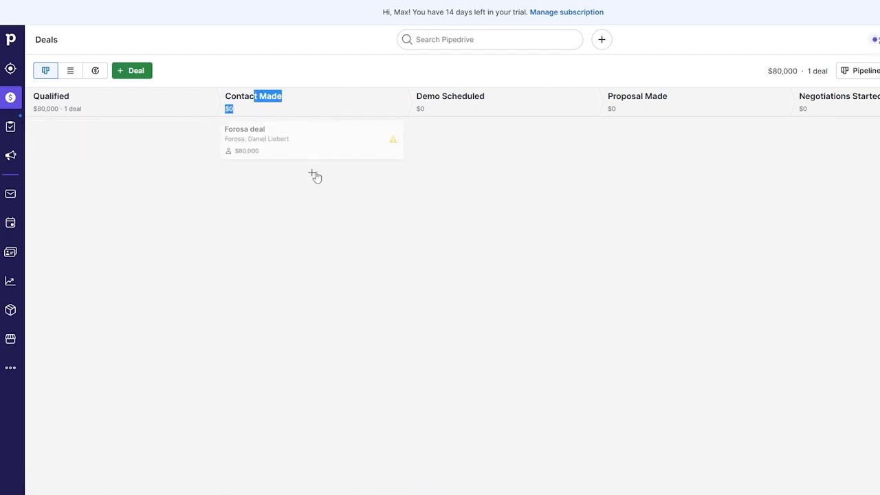
left_click(254, 57)
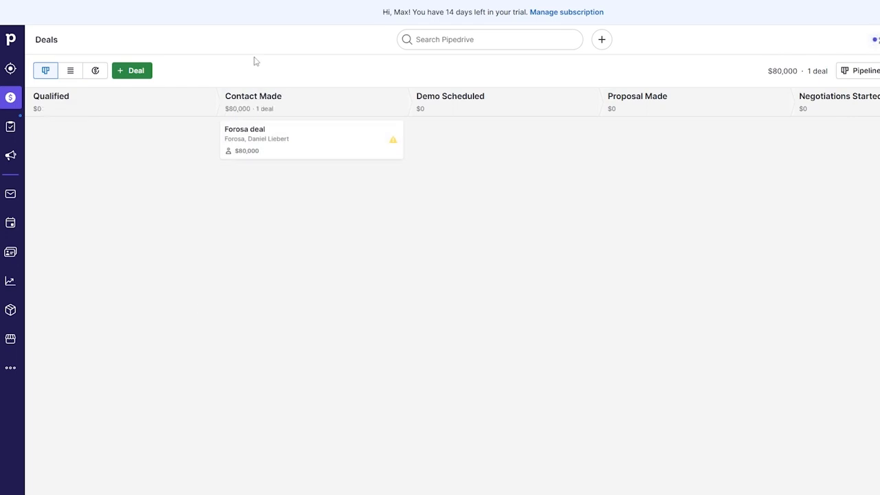
left_click_drag(277, 137, 531, 144)
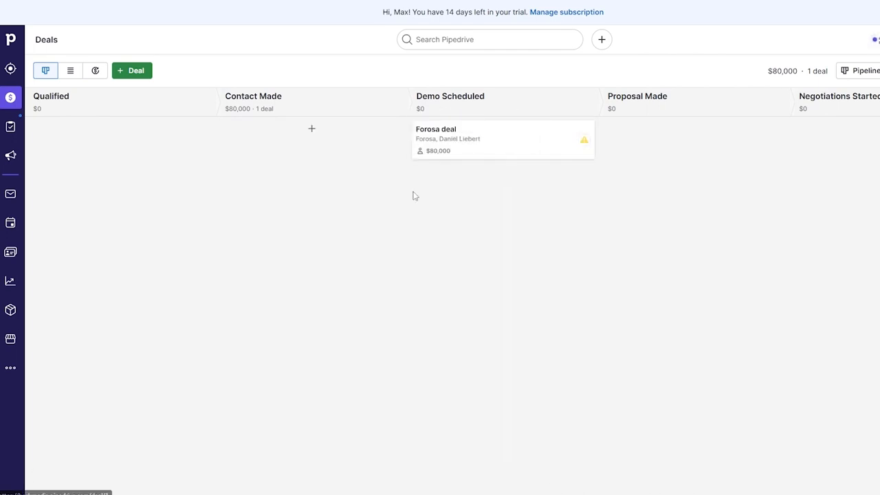
Step: Start scheduling an activity for the Forosa deal, go through the available activity types and choose Lunch
left_click(584, 142)
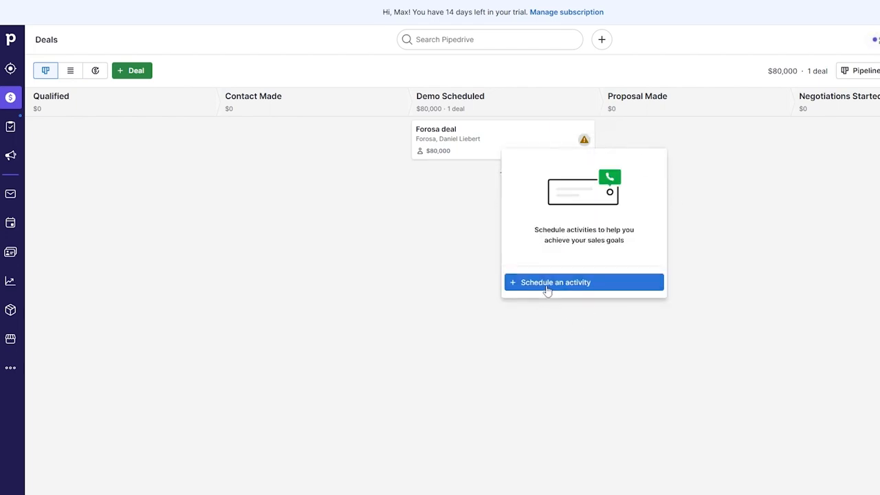
left_click(545, 286)
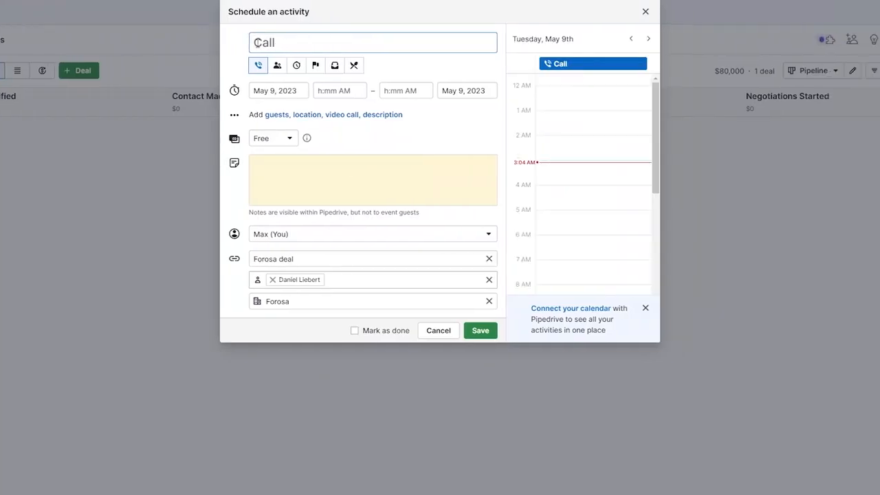
left_click(277, 66)
left_click(296, 68)
left_click(315, 68)
left_click(335, 68)
left_click(355, 69)
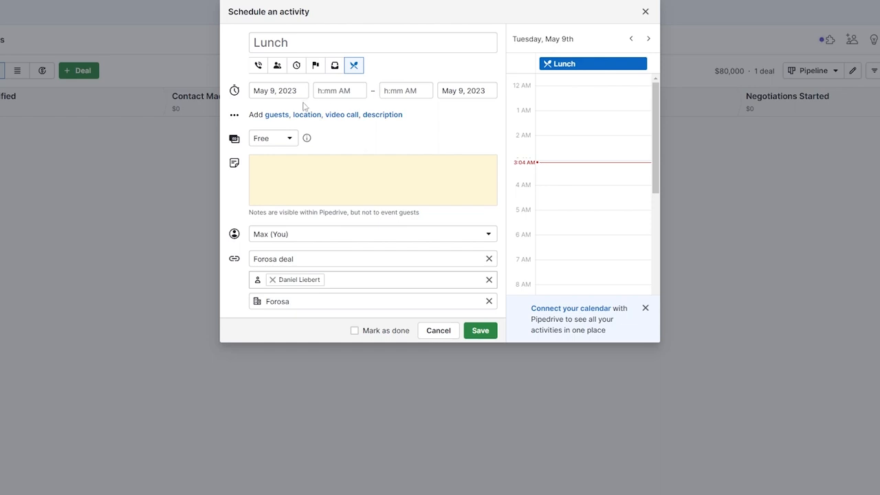
Step: Check the availability options and notes of the Lunch activity without changing them, and save the activity
left_click(284, 140)
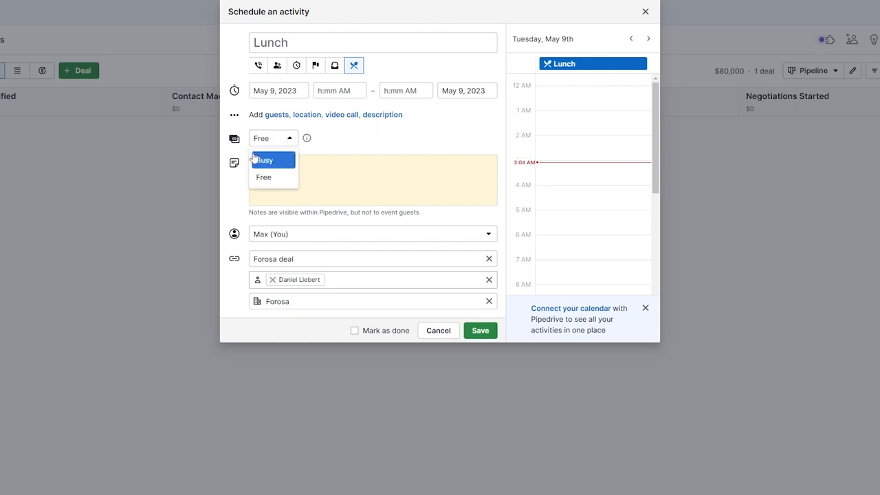
left_click(357, 147)
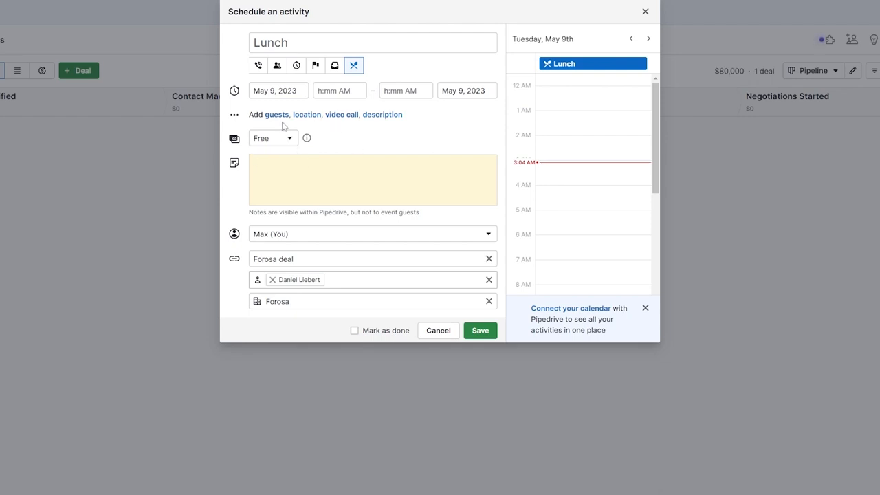
left_click(306, 168)
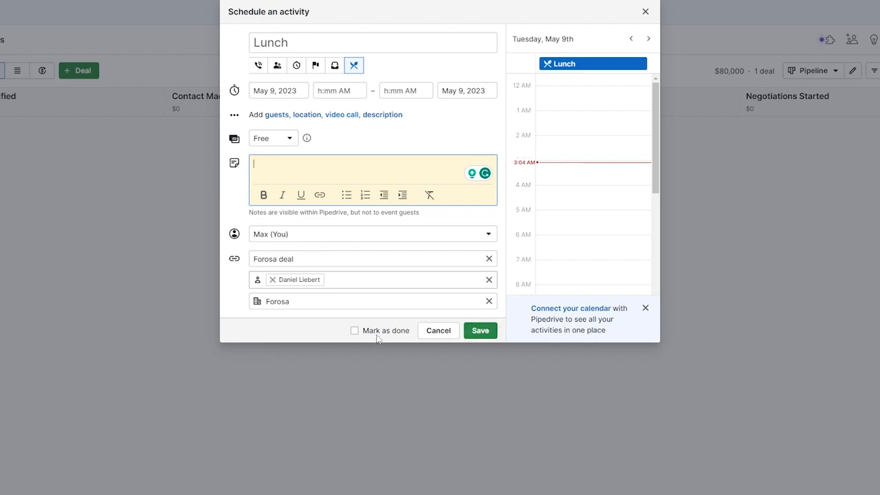
left_click(488, 330)
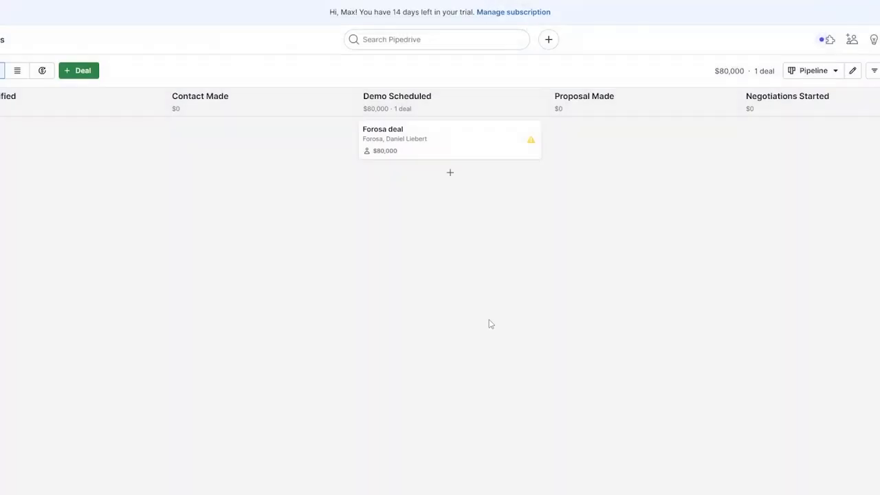
Step: Add a Call activity dated May 9, 2023 to the Forosa deal, mark it as done and save it
left_click(531, 141)
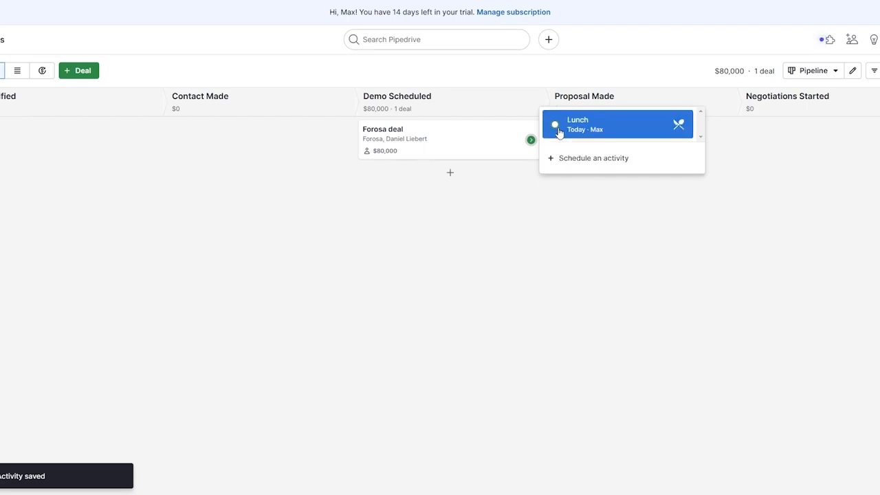
left_click(617, 126)
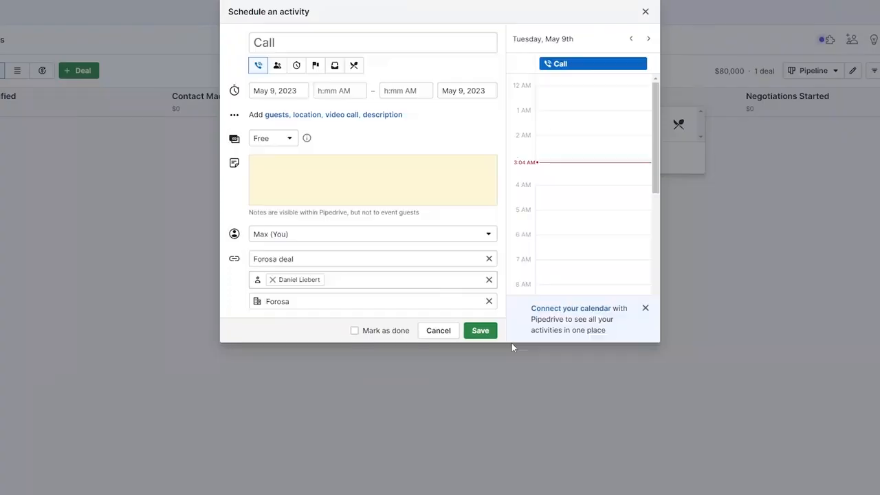
left_click(358, 331)
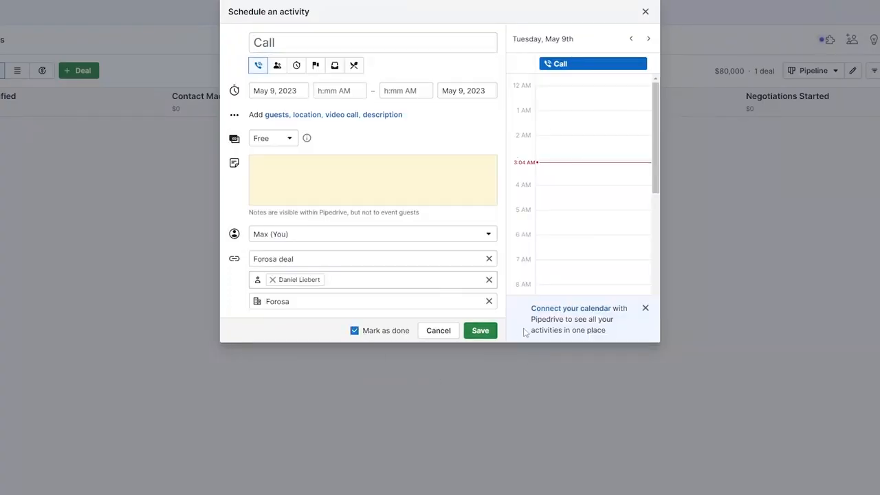
left_click(490, 332)
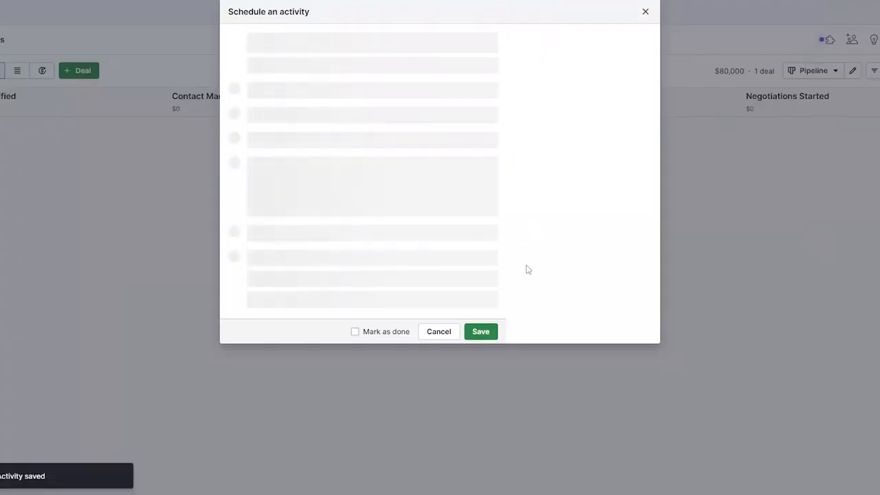
left_click(483, 341)
left_click_drag(411, 147, 429, 165)
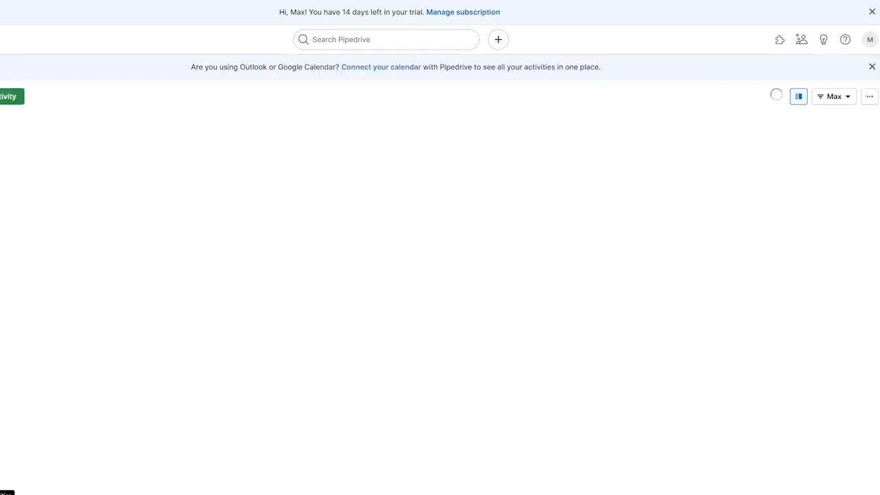
Step: Look through the People, Organizations and Contacts timeline pages of the contacts section, ending on the people list
left_click(8, 253)
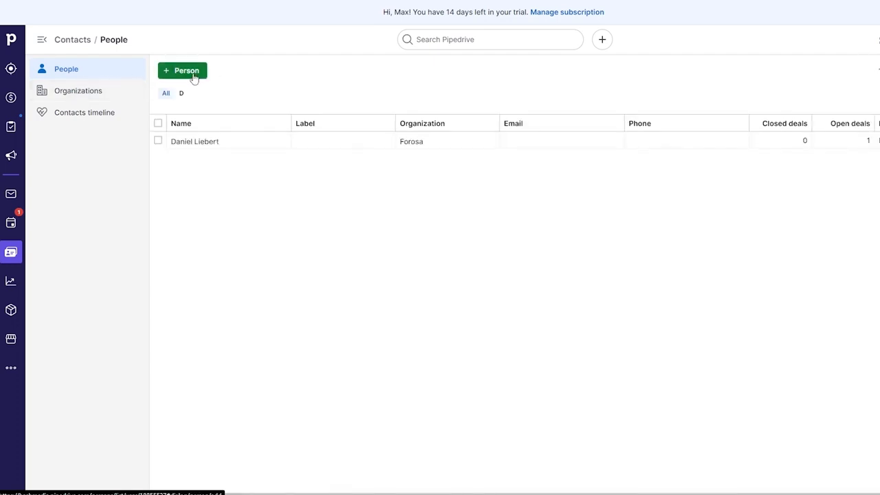
left_click(76, 90)
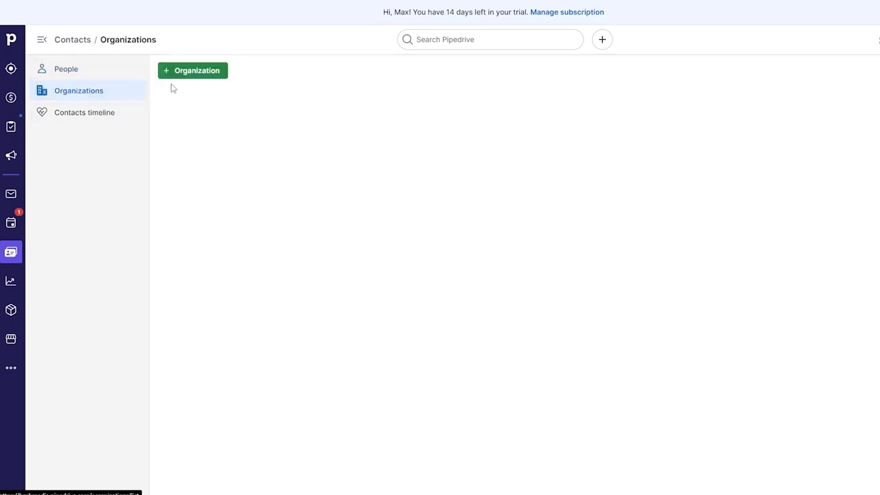
left_click(84, 117)
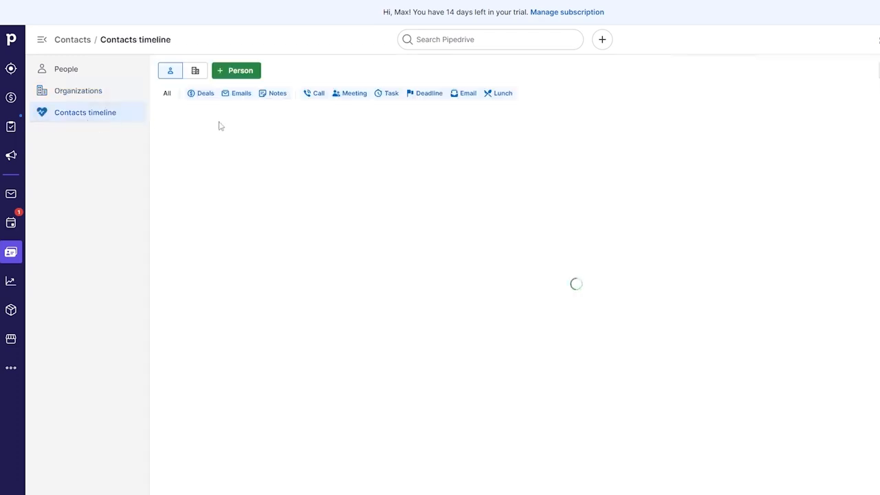
left_click(48, 73)
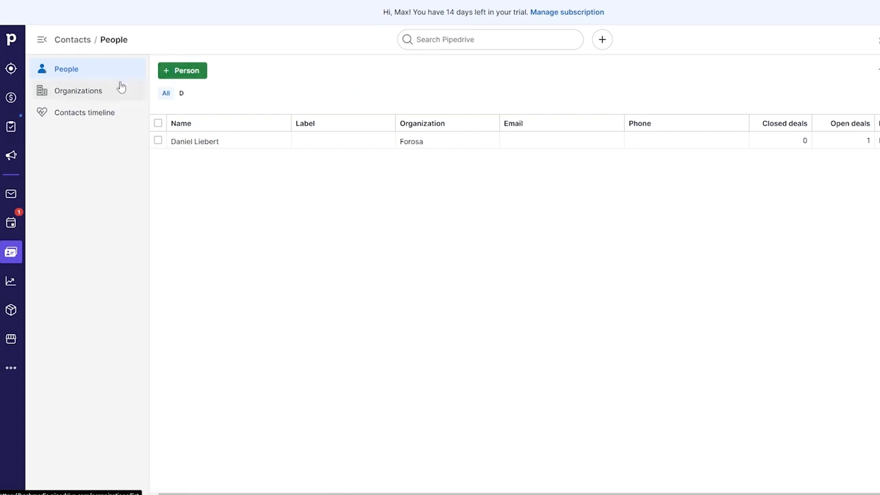
Step: View the additional tools and learning resources, and return to the deals pipeline
left_click(11, 368)
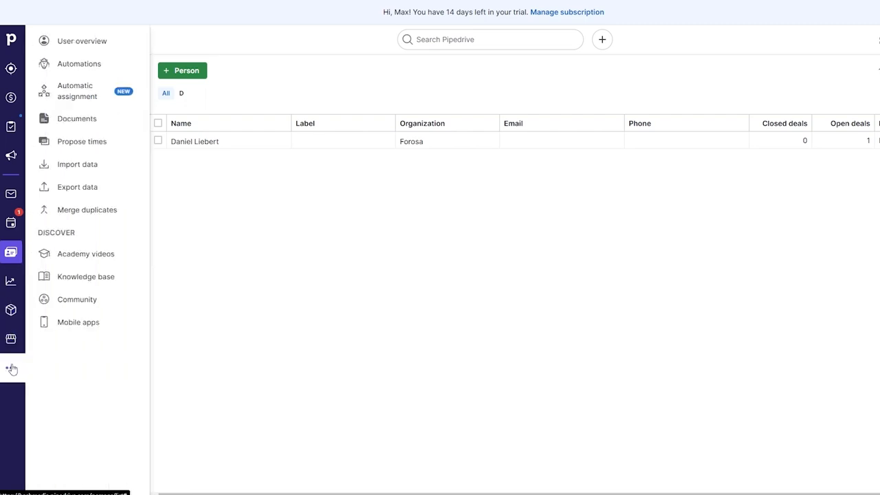
left_click(7, 39)
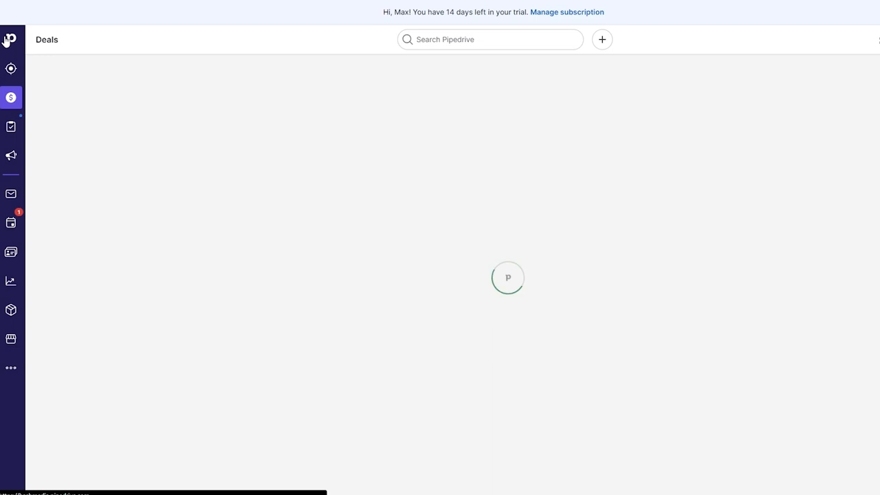